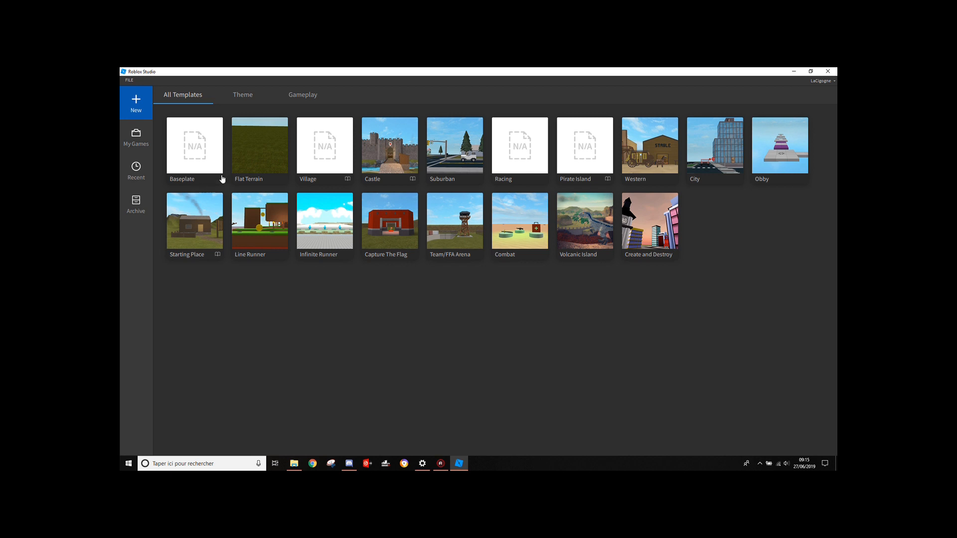
- Create a new place from the Flat Terrain template
click(275, 158)
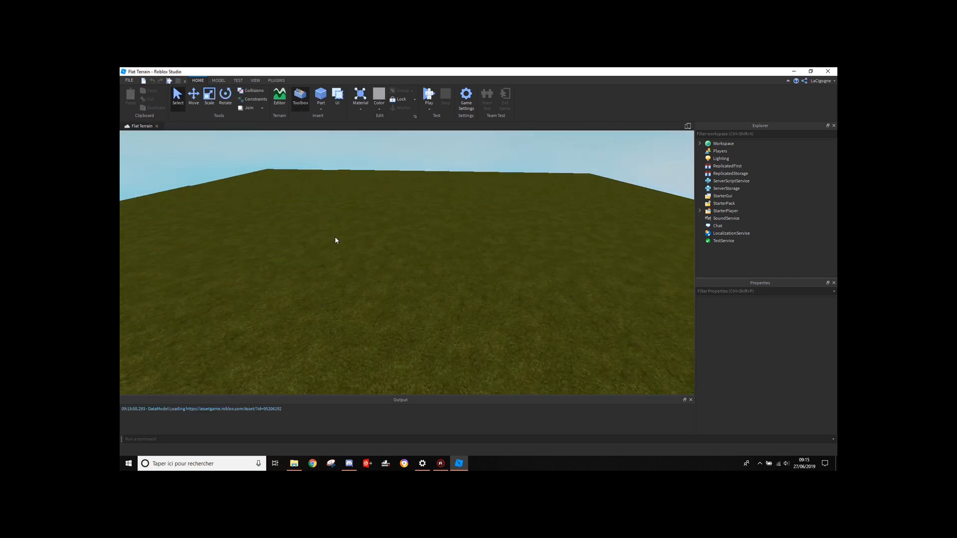
- Examine the flat grass terrain up close, from a distance and from above
right_drag(335, 240, 384, 248)
scroll(374, 250, down, 3)
scroll(396, 271, down, 8)
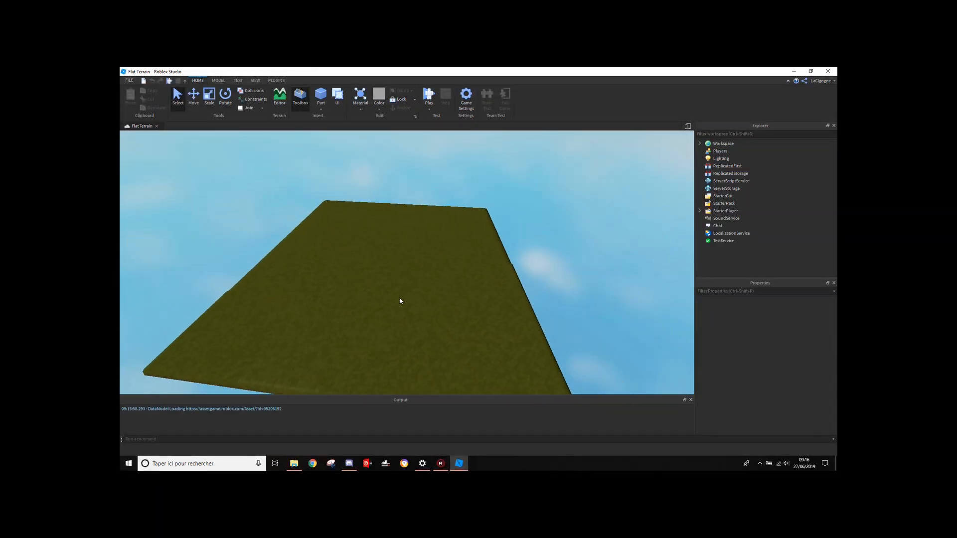
scroll(399, 298, down, 4)
right_drag(400, 298, 401, 300)
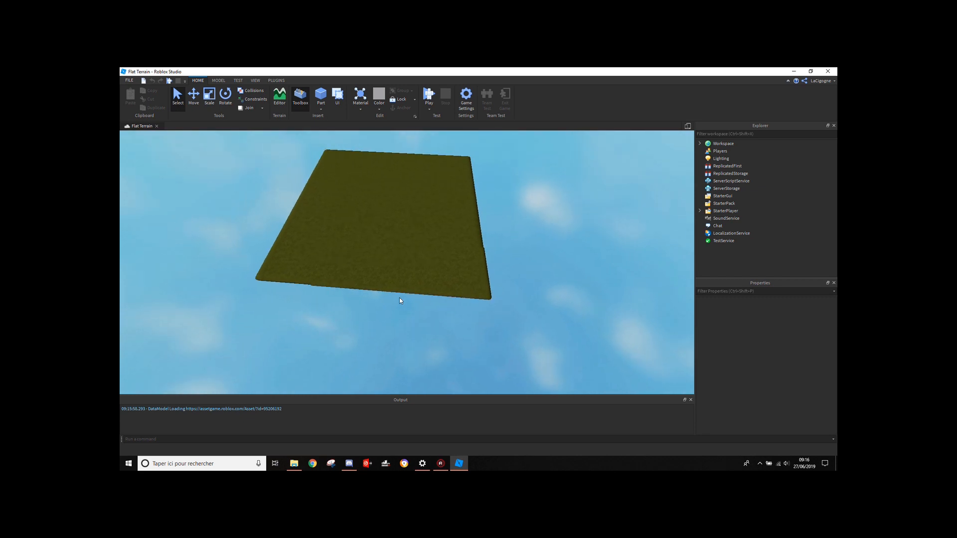
scroll(399, 299, up, 6)
scroll(400, 297, up, 6)
scroll(400, 300, down, 5)
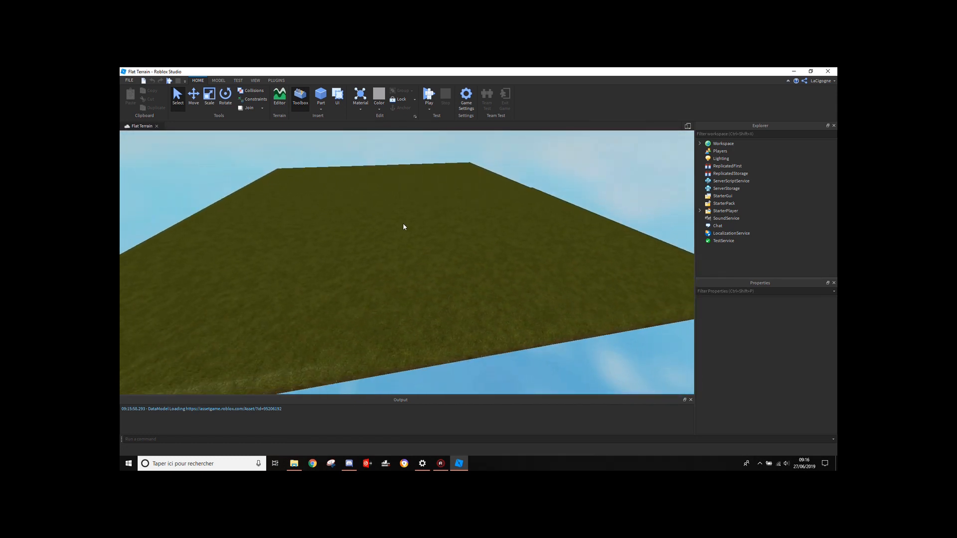
right_drag(478, 274, 476, 273)
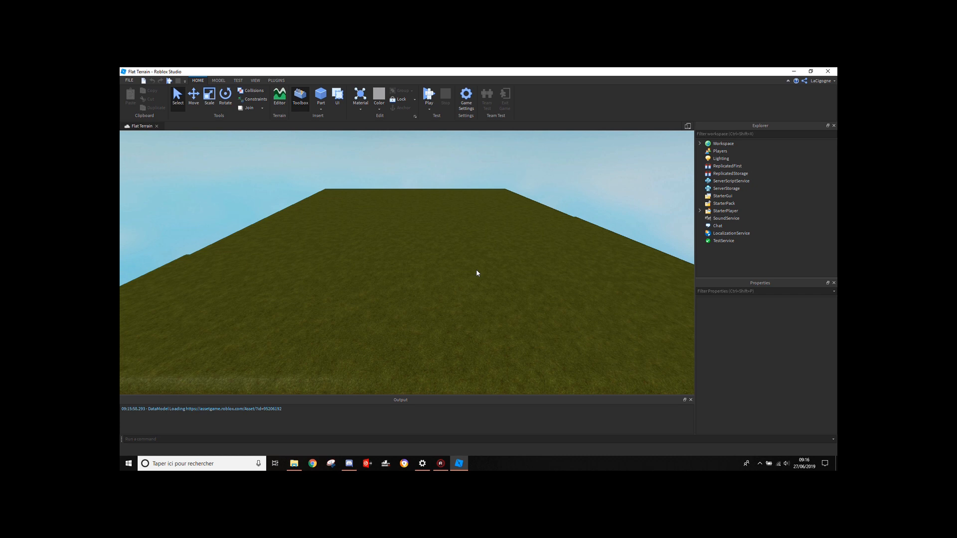
right_drag(477, 273, 476, 273)
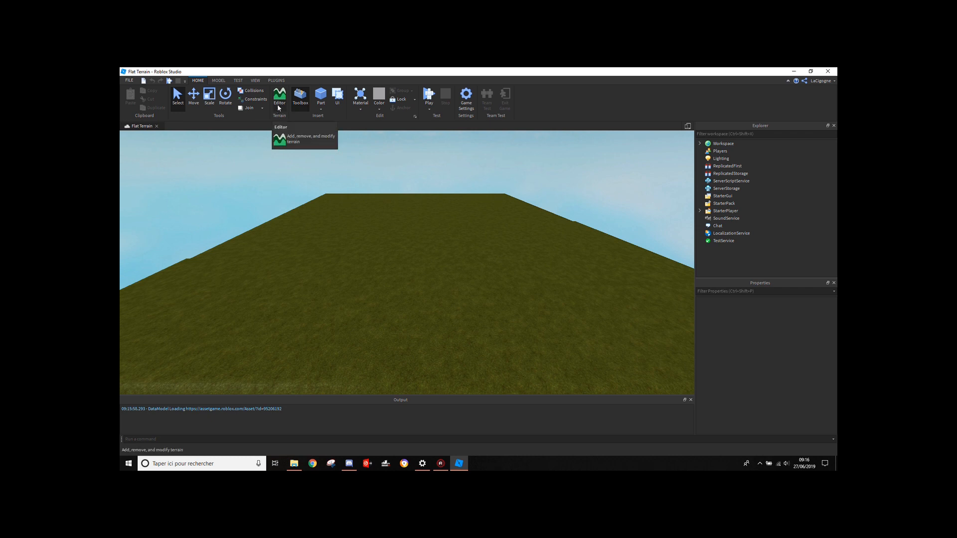
scroll(370, 246, up, 6)
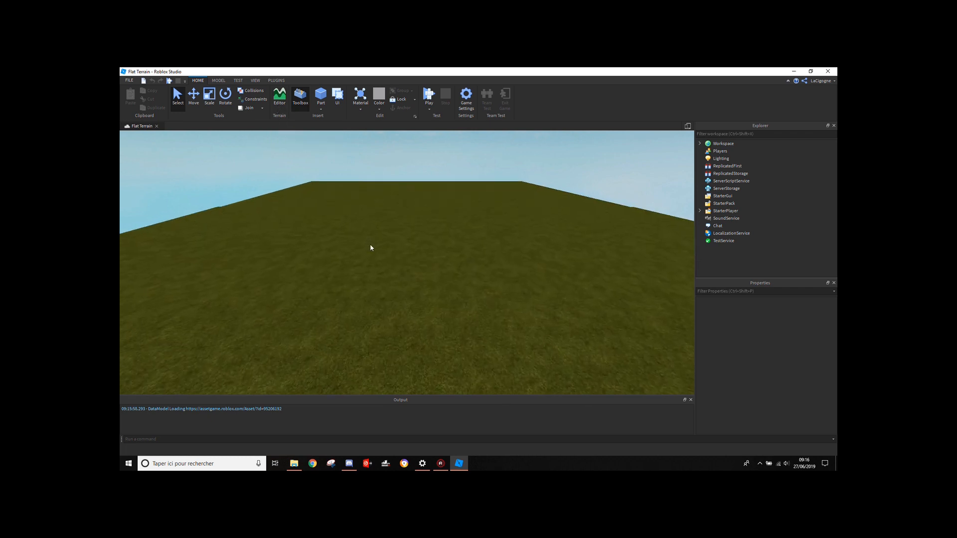
scroll(370, 246, up, 5)
right_drag(370, 246, 369, 243)
key(e)
key(s)
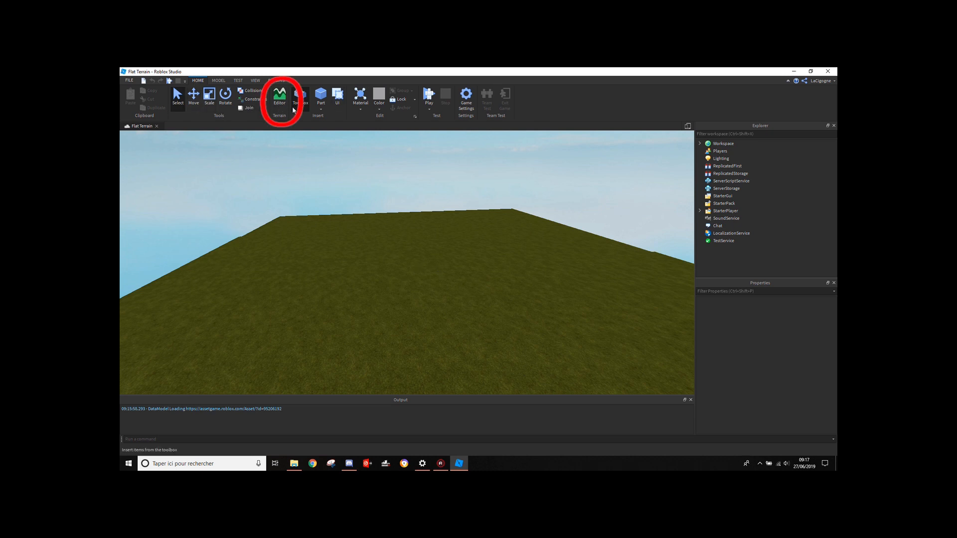
- Open the Terrain Editor for the flat terrain
click(280, 96)
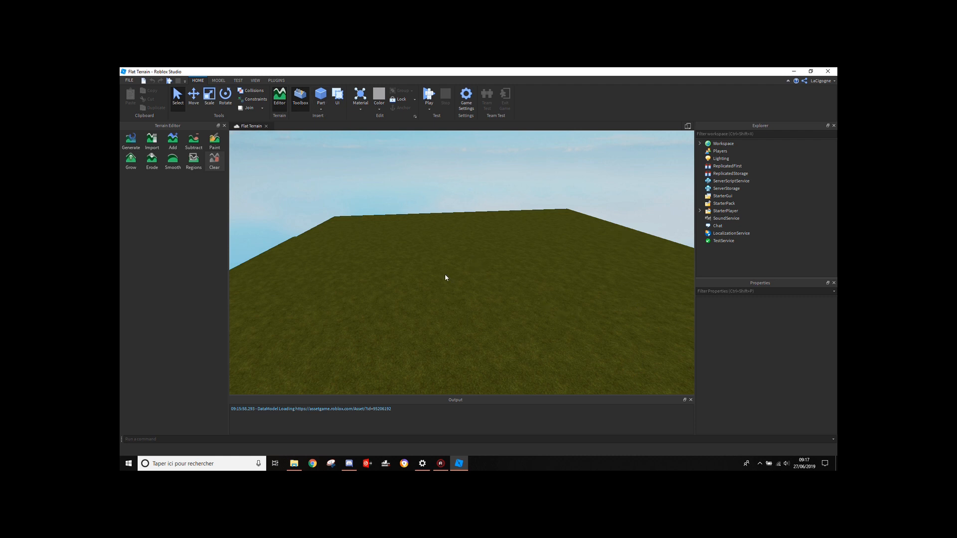
key(w)
right_drag(445, 274, 445, 275)
key(w)
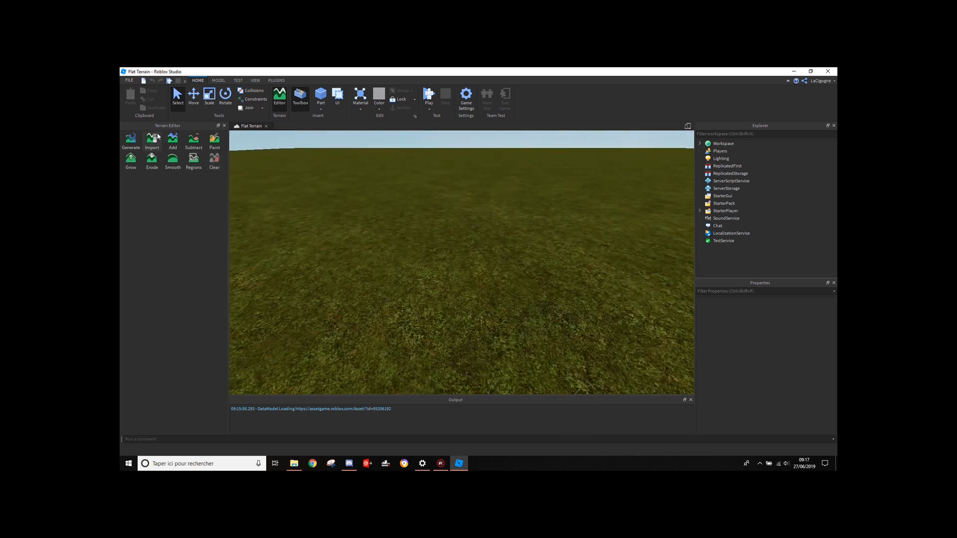
- Build up a large grass hill on the flat ground using the Add tool with the spherical brush
click(173, 140)
scroll(360, 226, down, 3)
scroll(359, 225, down, 8)
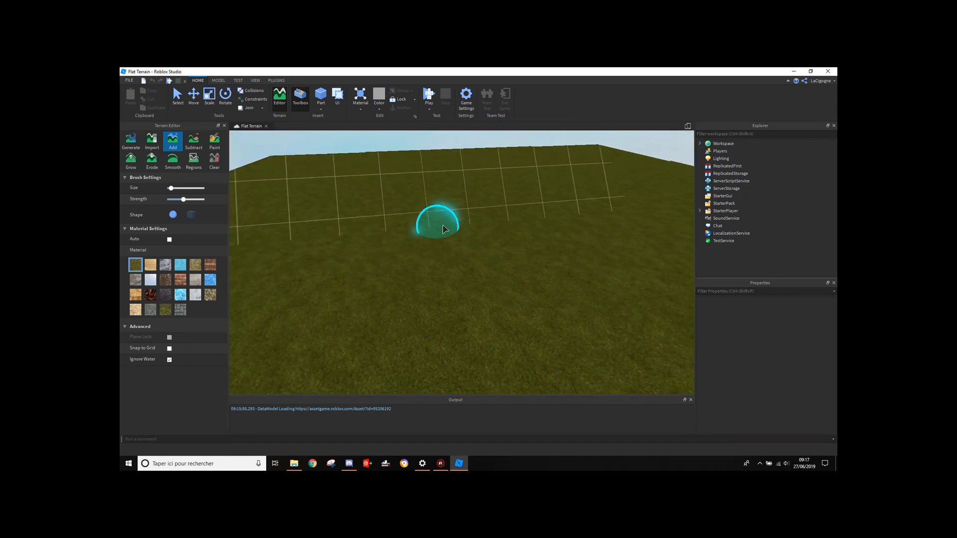
right_drag(434, 263, 434, 263)
scroll(435, 263, down, 4)
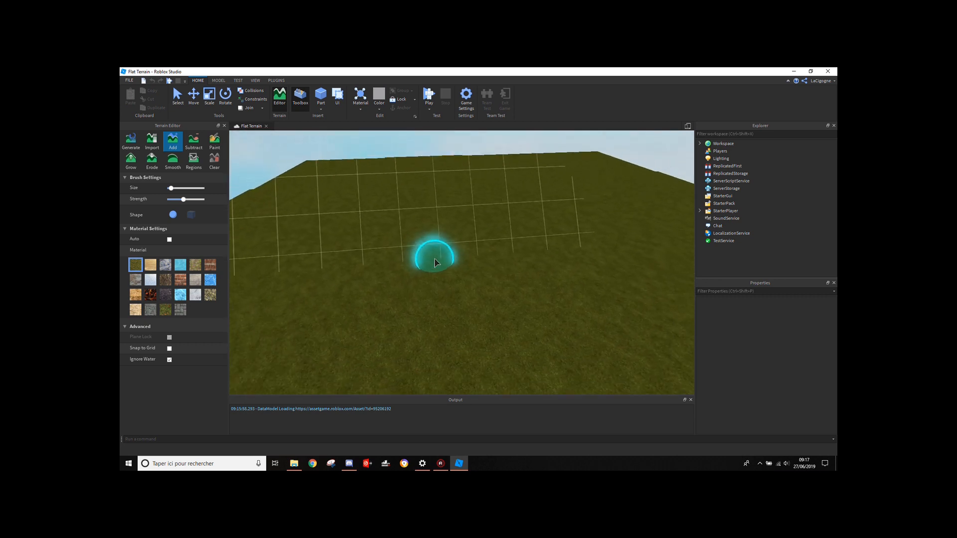
mouse_move(625, 252)
mouse_down()
mouse_move(254, 268)
mouse_move(241, 213)
mouse_move(268, 171)
mouse_move(395, 156)
mouse_move(544, 211)
mouse_move(517, 260)
mouse_move(380, 207)
mouse_move(309, 224)
mouse_move(477, 243)
mouse_move(544, 230)
mouse_move(284, 169)
mouse_move(293, 179)
mouse_up()
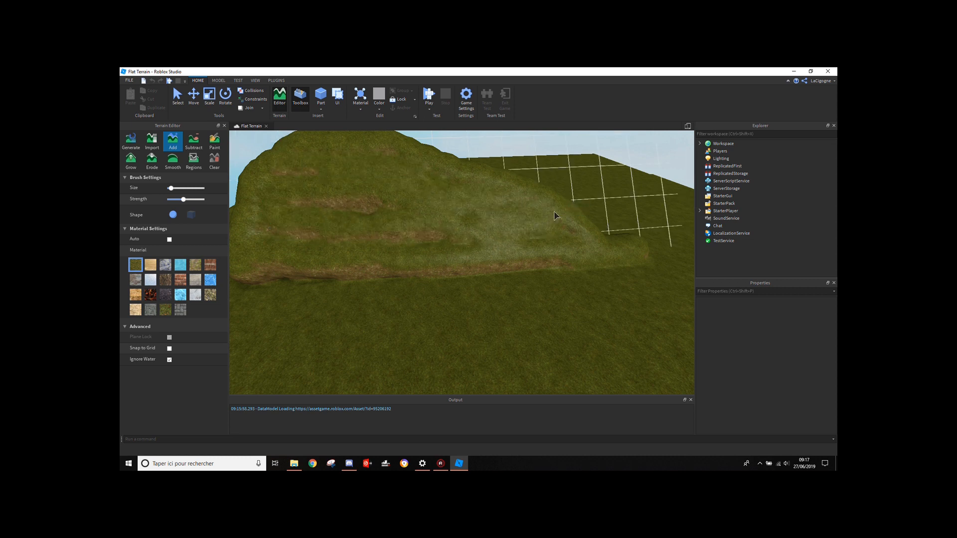
mouse_move(397, 247)
mouse_down()
mouse_move(252, 229)
mouse_move(367, 210)
mouse_move(332, 207)
mouse_move(277, 182)
mouse_move(363, 153)
mouse_move(439, 195)
mouse_up()
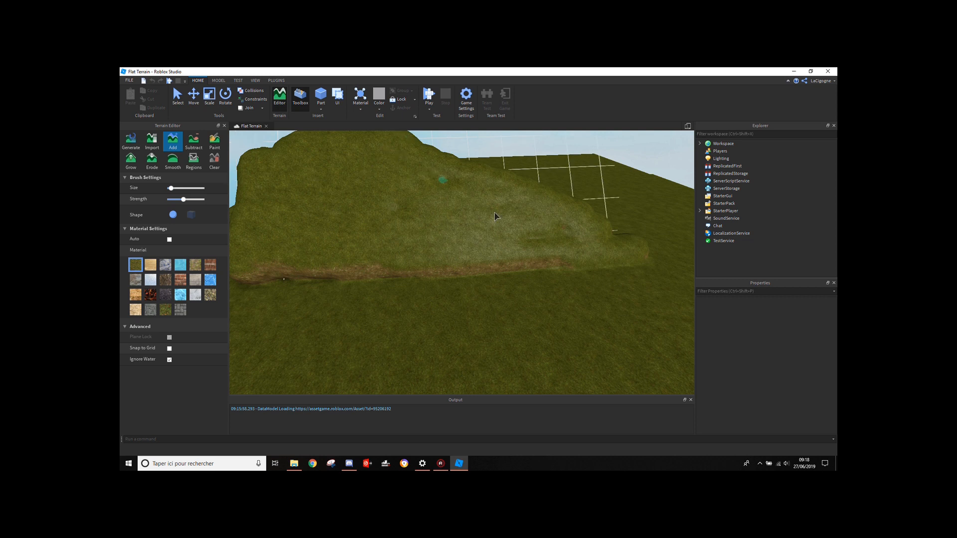
right_drag(440, 194, 439, 164)
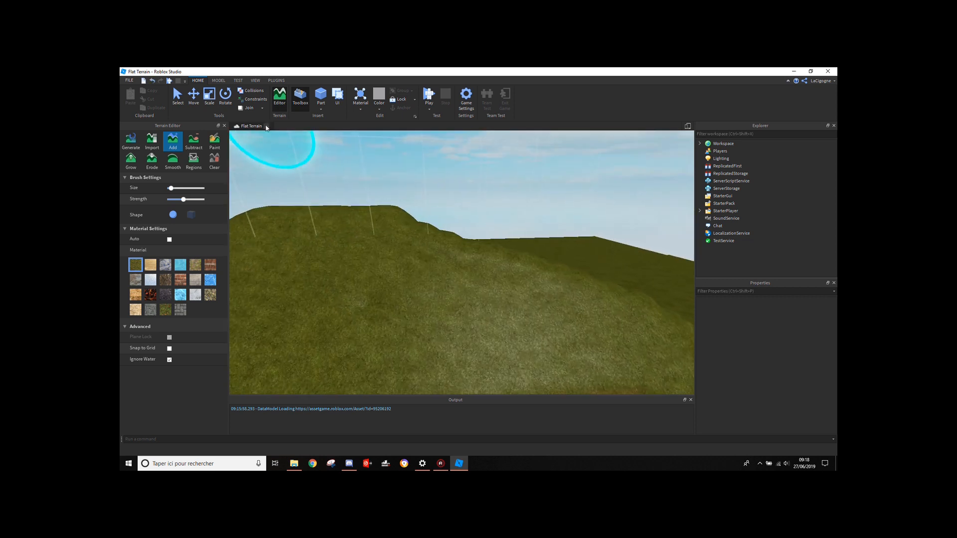
- Carve into the terrain with the Subtract tool, cutting a hole through the ground beside the grass hill
click(195, 151)
right_drag(378, 255, 380, 255)
scroll(377, 249, down, 2)
mouse_move(359, 211)
mouse_down()
mouse_move(279, 212)
mouse_move(419, 203)
mouse_move(357, 195)
mouse_move(495, 228)
mouse_move(306, 252)
mouse_move(353, 277)
mouse_move(597, 301)
mouse_move(291, 315)
mouse_move(313, 249)
mouse_move(457, 272)
mouse_move(551, 241)
mouse_move(632, 301)
mouse_move(390, 204)
mouse_move(293, 196)
mouse_move(260, 278)
mouse_move(260, 337)
mouse_move(309, 300)
mouse_up()
right_drag(309, 300, 380, 250)
mouse_move(303, 267)
mouse_down()
mouse_move(350, 296)
mouse_move(397, 282)
mouse_move(398, 302)
mouse_up()
mouse_move(309, 320)
mouse_down()
mouse_move(416, 316)
mouse_move(331, 316)
mouse_move(380, 304)
mouse_up()
right_drag(380, 305, 380, 305)
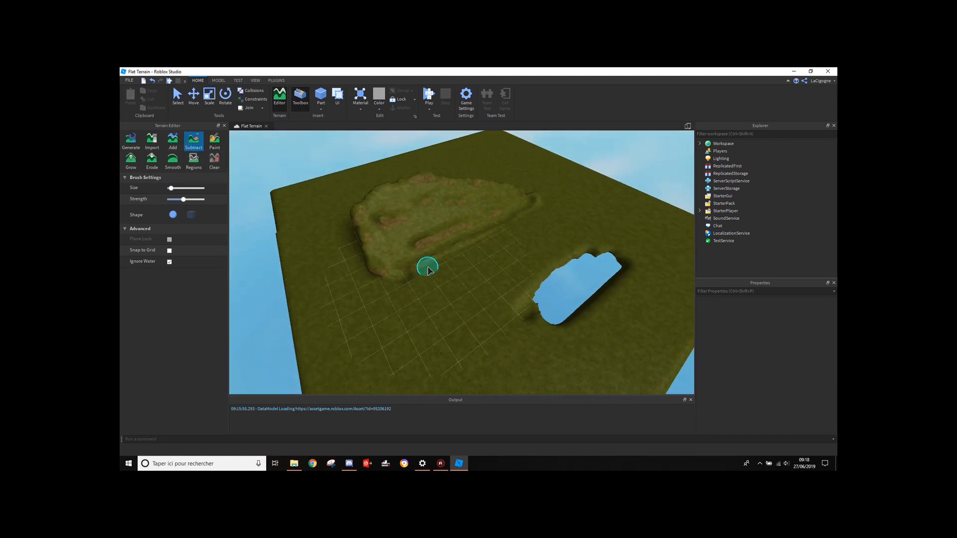
scroll(428, 270, up, 3)
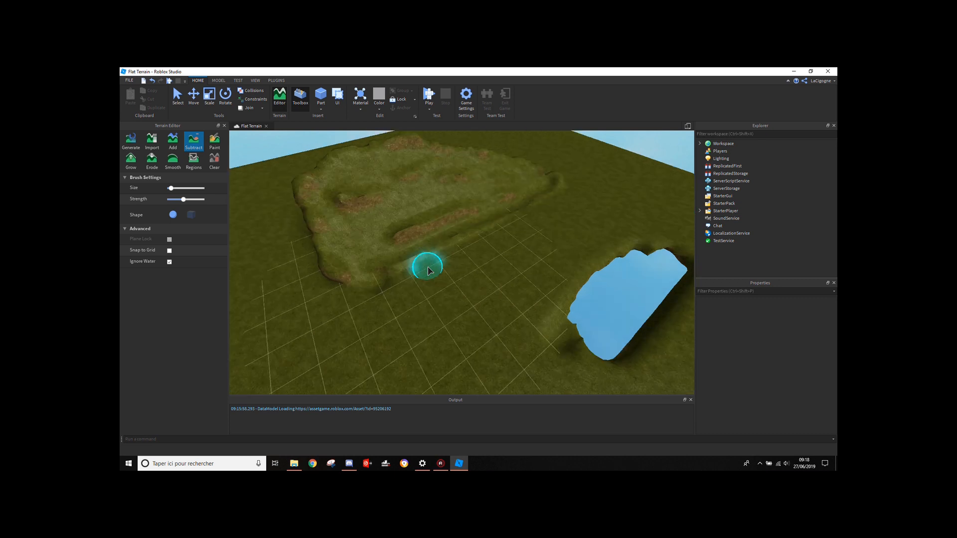
- Undo all the added and subtracted terrain edits
key(ctrl+z)
key(ctrl+z)
key(ctrl+z)
key(ctrl+z)
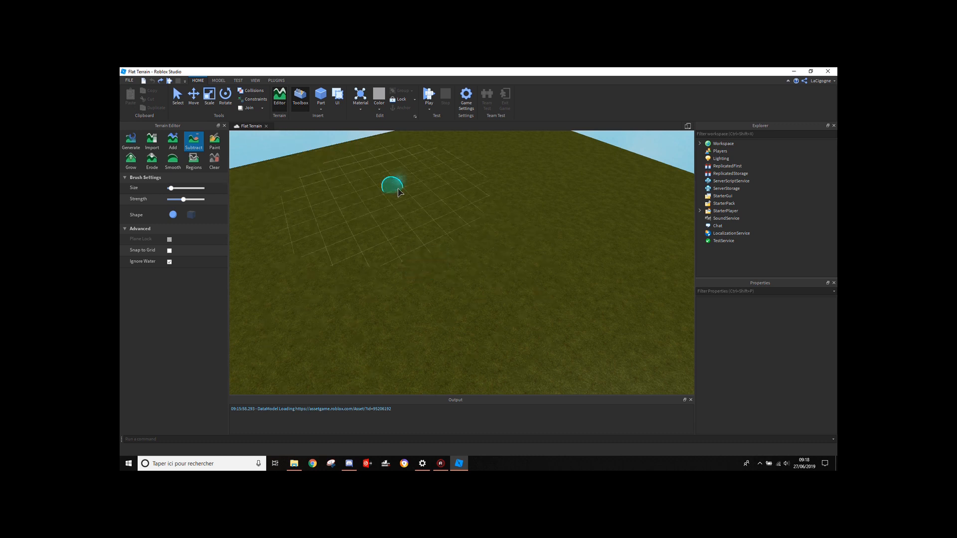
right_drag(412, 239, 416, 236)
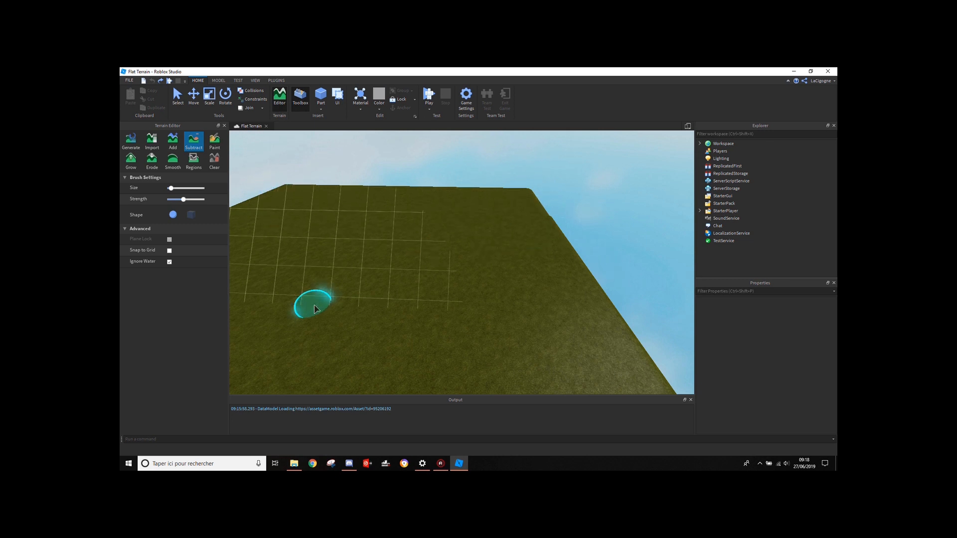
right_drag(369, 273, 373, 274)
key(w)
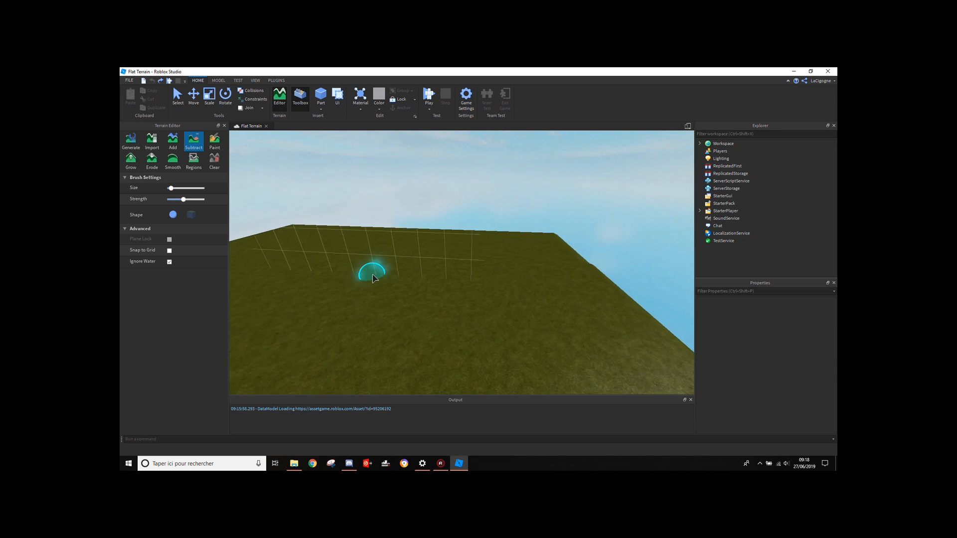
- Activate the Paint tool, choose the Water material and enlarge the brush to about the middle of its size range
click(217, 143)
right_drag(289, 222, 295, 238)
scroll(389, 283, down, 10)
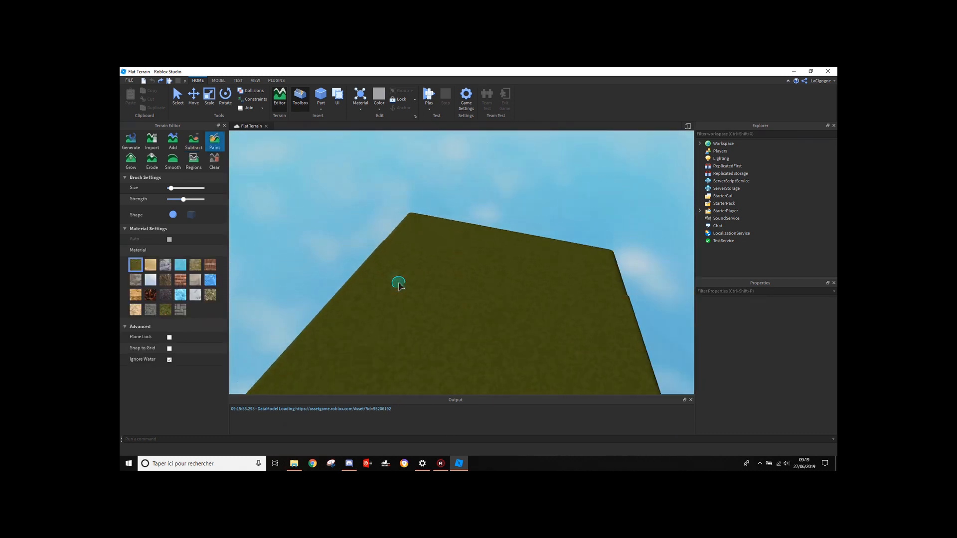
right_drag(397, 281, 397, 283)
key(d)
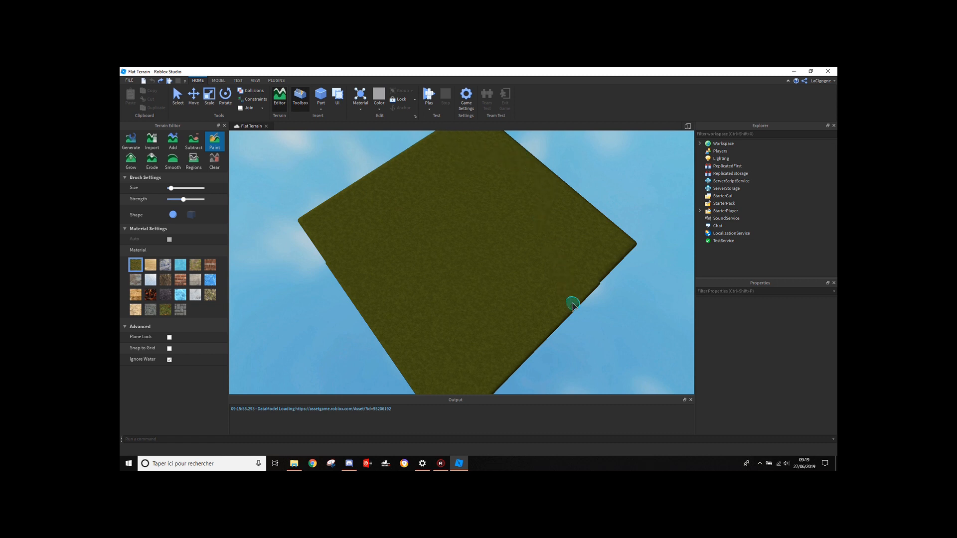
key(w)
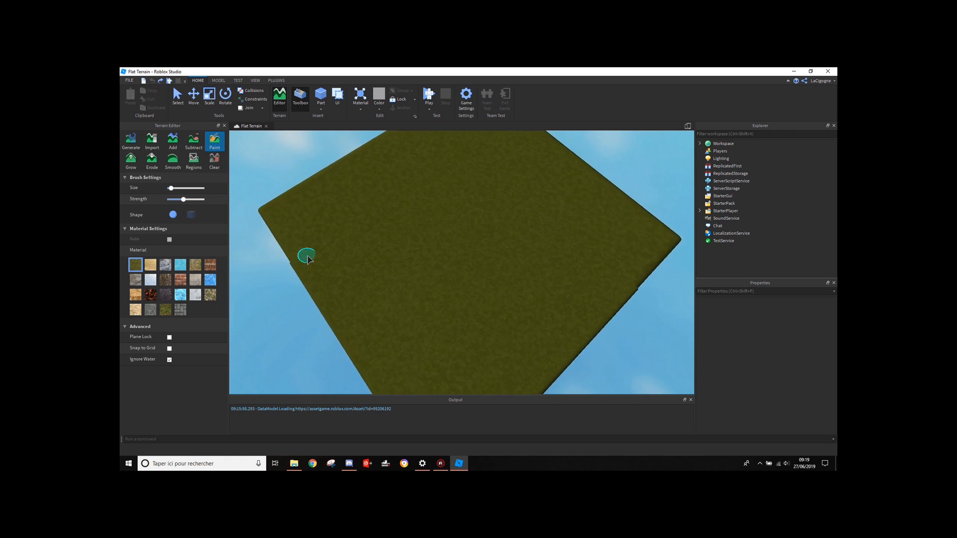
key(w)
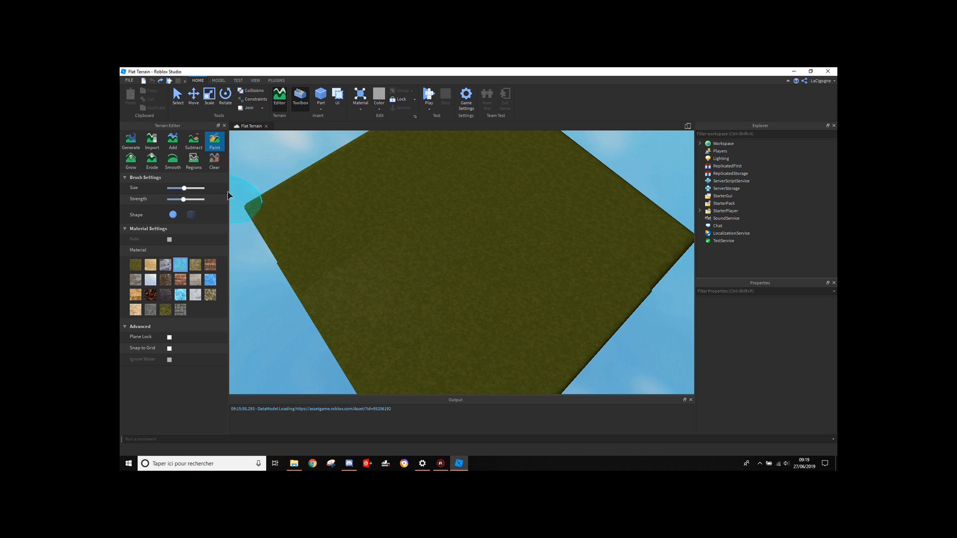
right_drag(586, 311, 585, 311)
key(s)
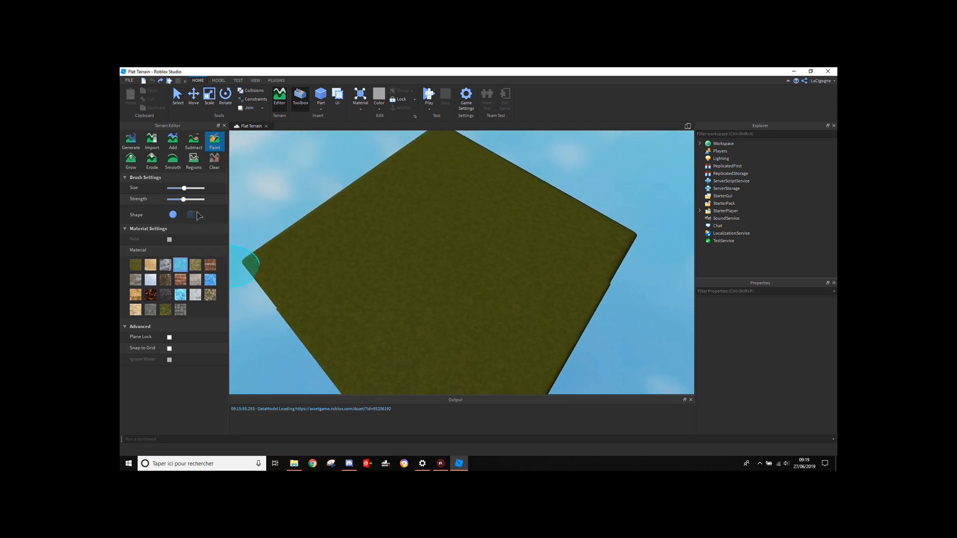
- Paint a wide water channel lengthwise across the grass terrain with the brush at maximum size, leaving a grass bank on each side
key(w)
right_drag(450, 257, 454, 266)
key(w)
mouse_move(463, 281)
mouse_down()
mouse_move(442, 292)
mouse_move(272, 252)
mouse_up()
right_drag(393, 266, 393, 267)
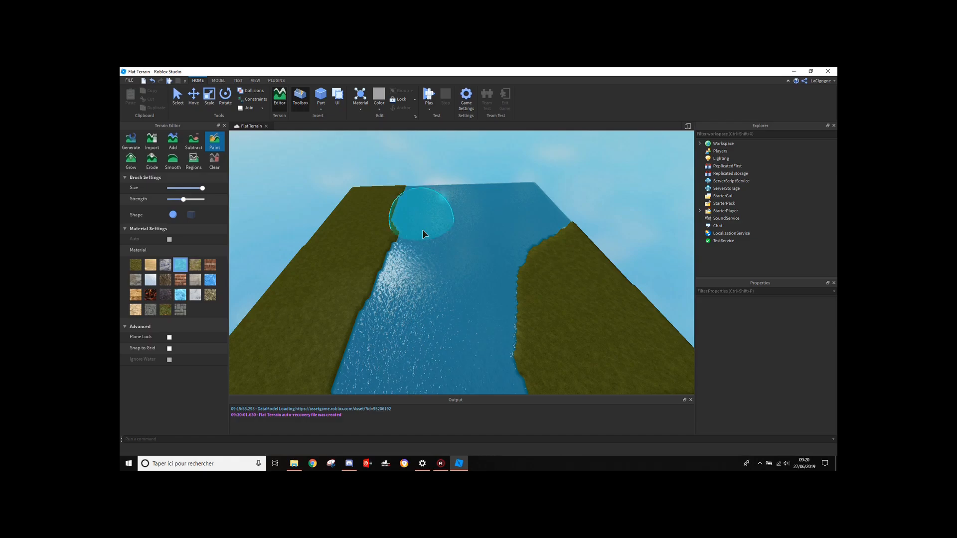
mouse_move(421, 232)
mouse_down()
mouse_move(418, 322)
mouse_move(411, 313)
mouse_up()
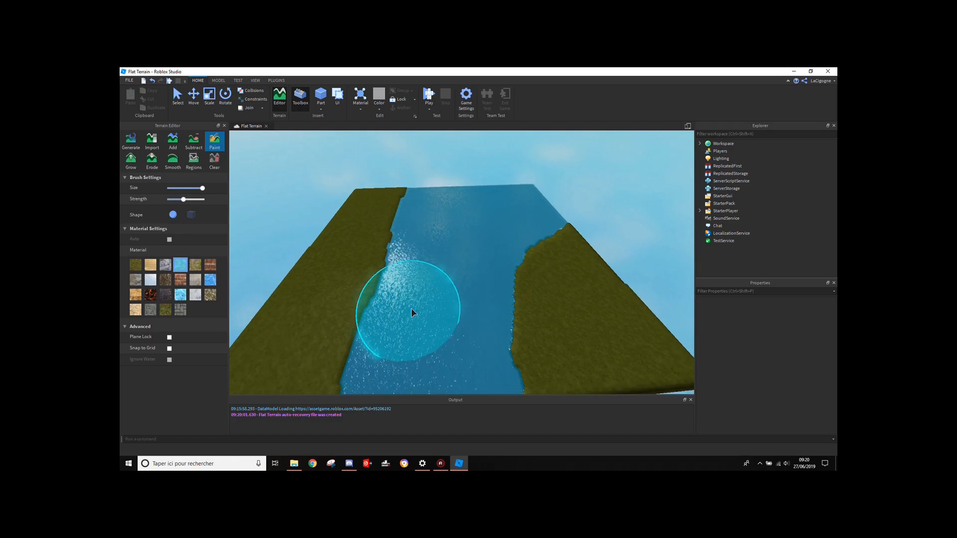
right_drag(411, 311, 418, 281)
scroll(418, 281, down, 2)
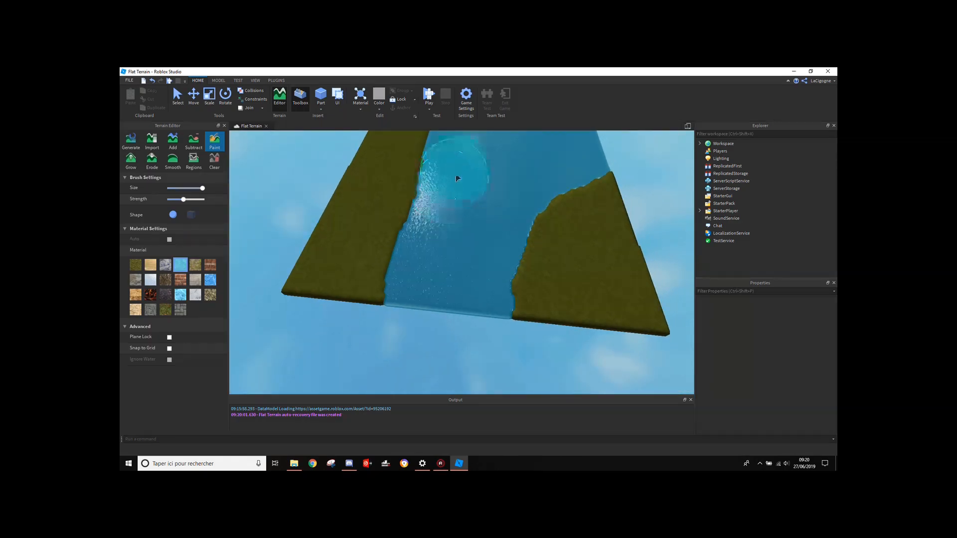
drag(449, 170, 422, 299)
mouse_move(422, 298)
right_down()
mouse_move(425, 286)
mouse_move(451, 293)
right_up()
scroll(450, 297, up, 8)
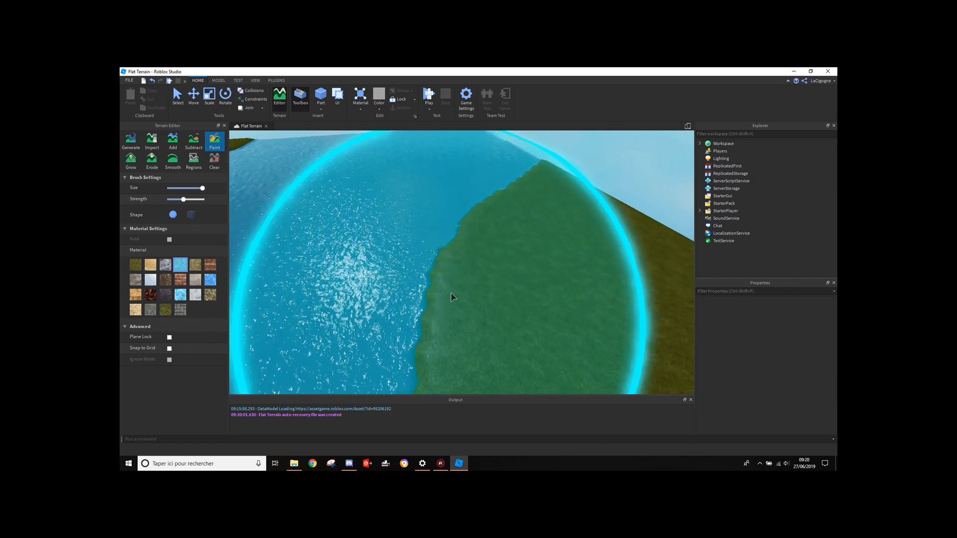
scroll(452, 297, down, 10)
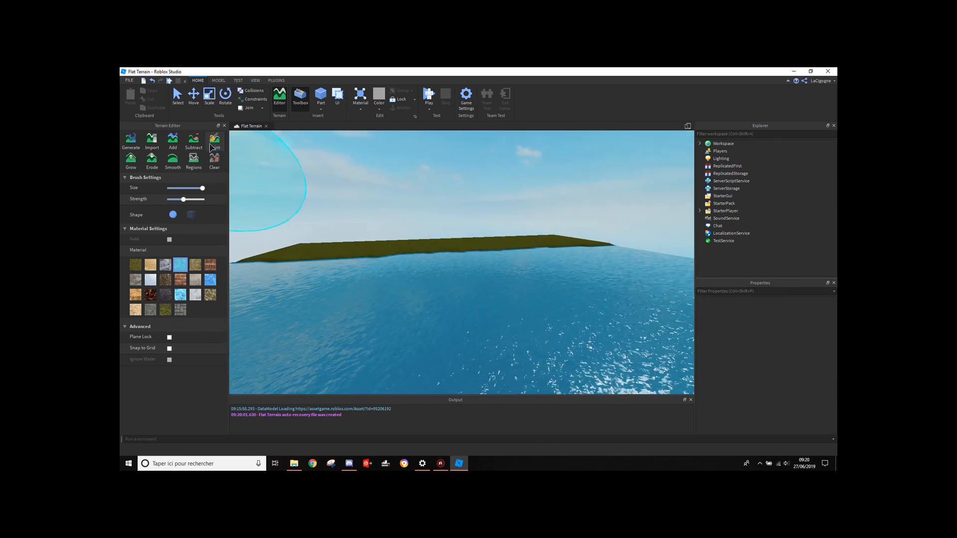
- Paint the smaller grass bank, the one that does not reach the far edge, entirely with the Sand material
click(150, 265)
right_drag(417, 258, 417, 259)
scroll(417, 259, down, 8)
right_drag(481, 249, 481, 249)
scroll(399, 219, down, 3)
key(s)
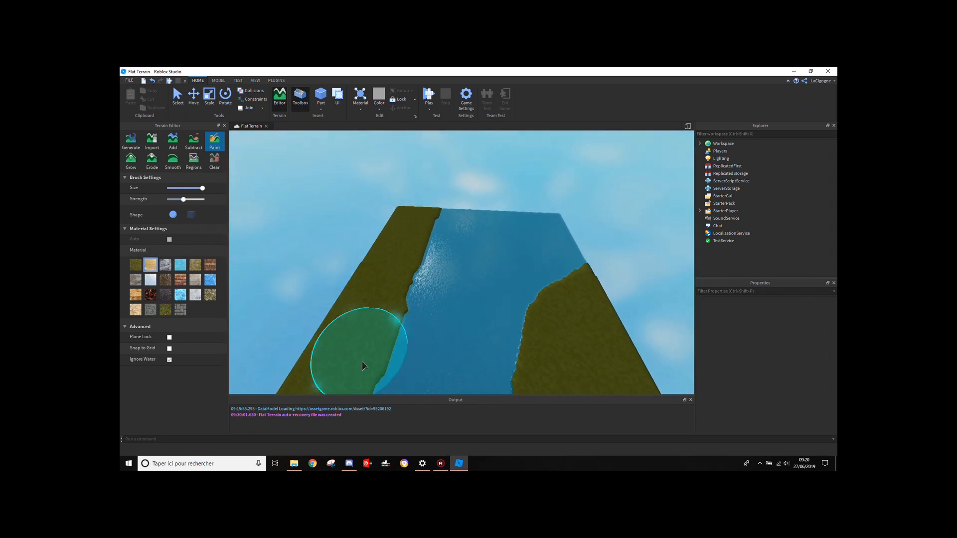
right_drag(410, 254, 411, 254)
key(w)
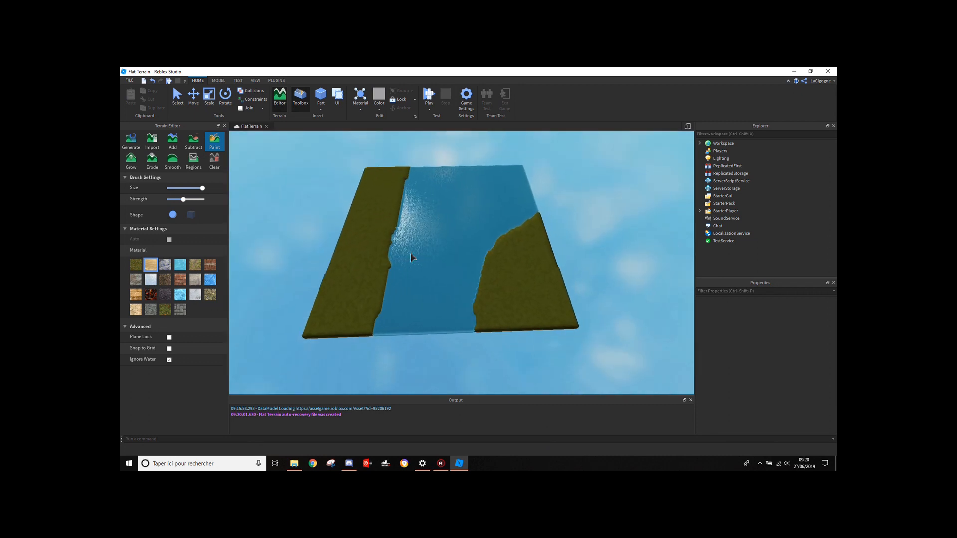
key(w)
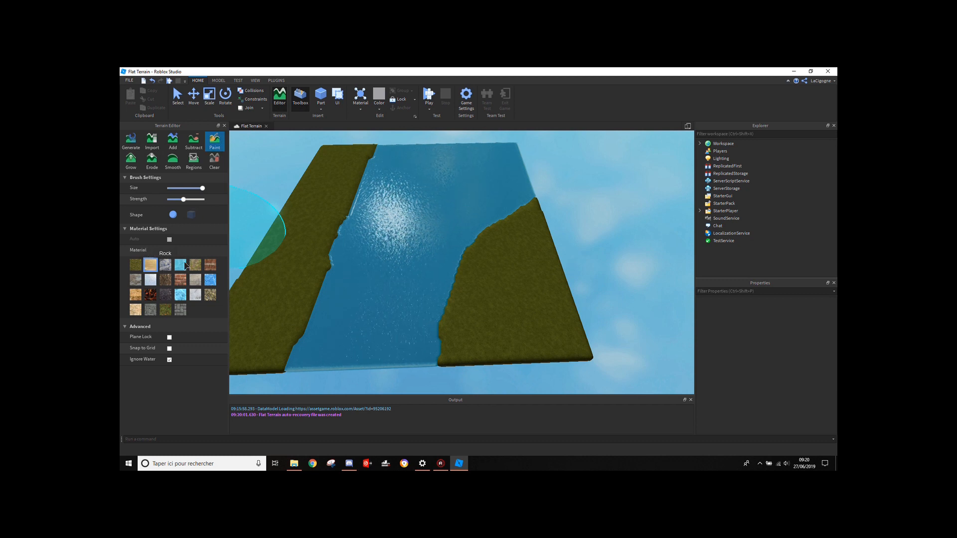
mouse_move(514, 231)
mouse_down()
mouse_move(466, 278)
mouse_move(472, 325)
mouse_move(546, 330)
mouse_move(564, 268)
mouse_move(555, 271)
mouse_move(555, 327)
mouse_move(560, 292)
mouse_up()
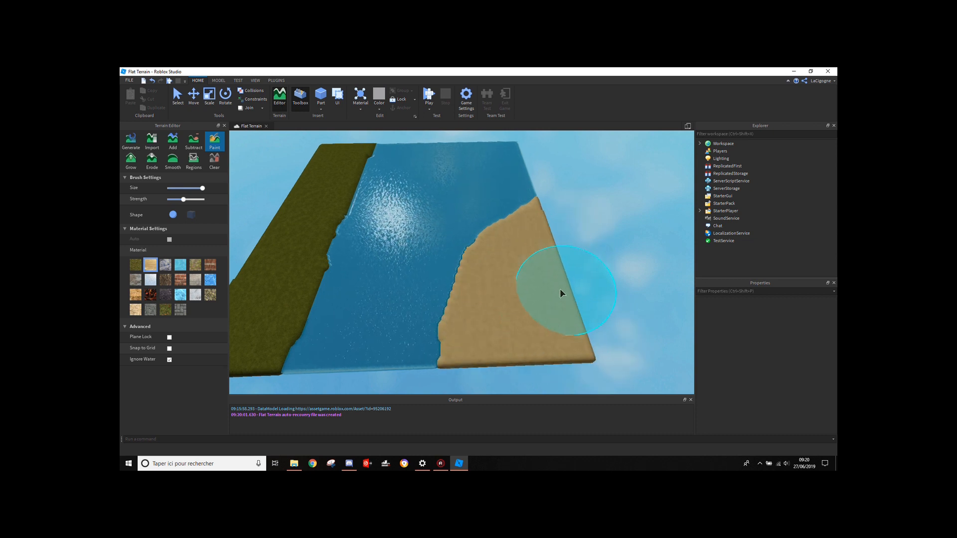
- Paint water over the near part of the remaining grass bank, opposite the sand
scroll(560, 289, up, 10)
right_drag(560, 289, 608, 304)
key(w)
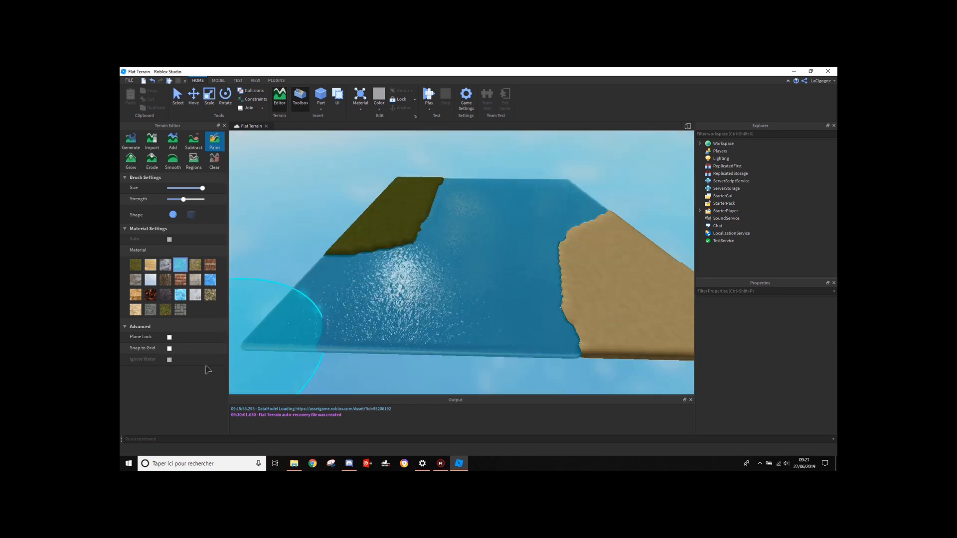
- Inspect the water, the sand bank and the remaining grass bank from several angles
key(w)
right_drag(359, 324, 360, 325)
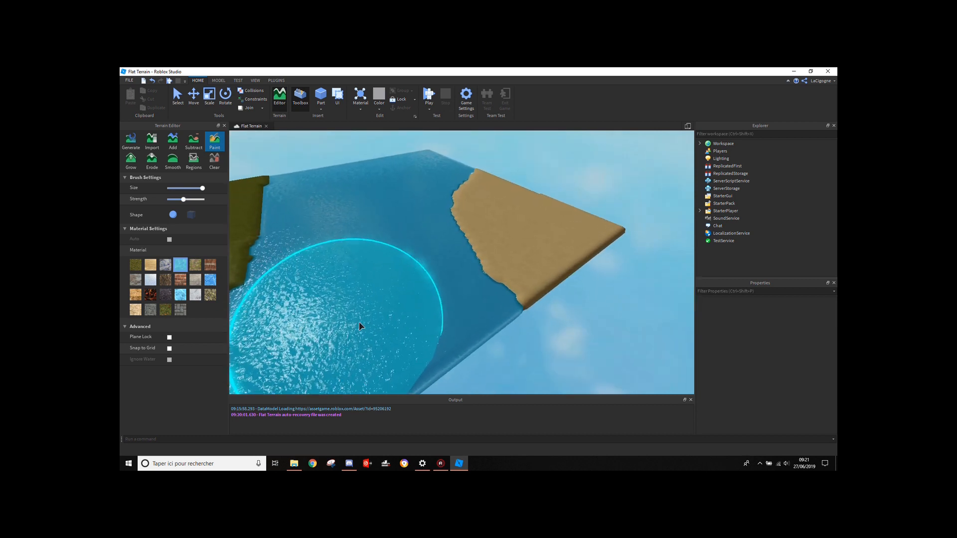
key(w)
right_drag(360, 325, 359, 325)
key(s)
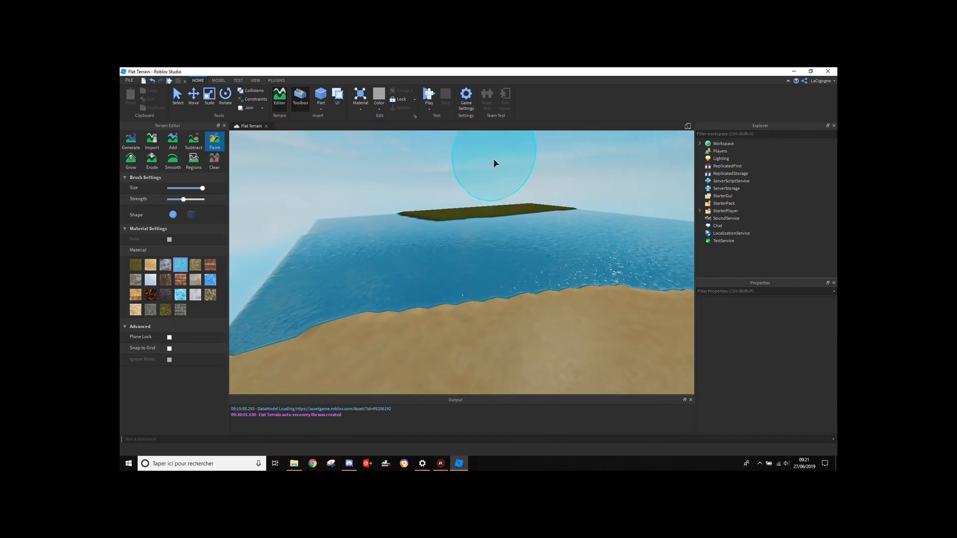
key(w)
right_drag(451, 213, 451, 213)
key(s)
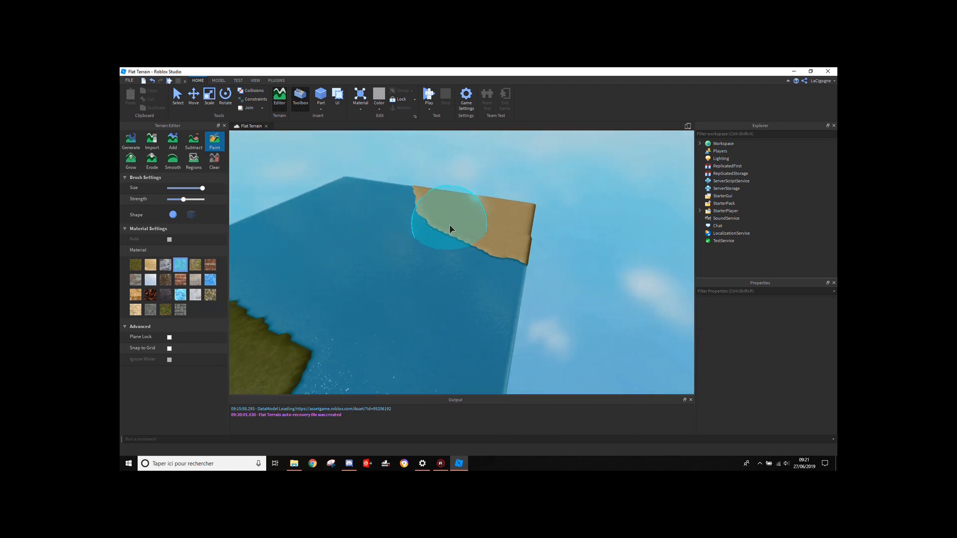
key(s)
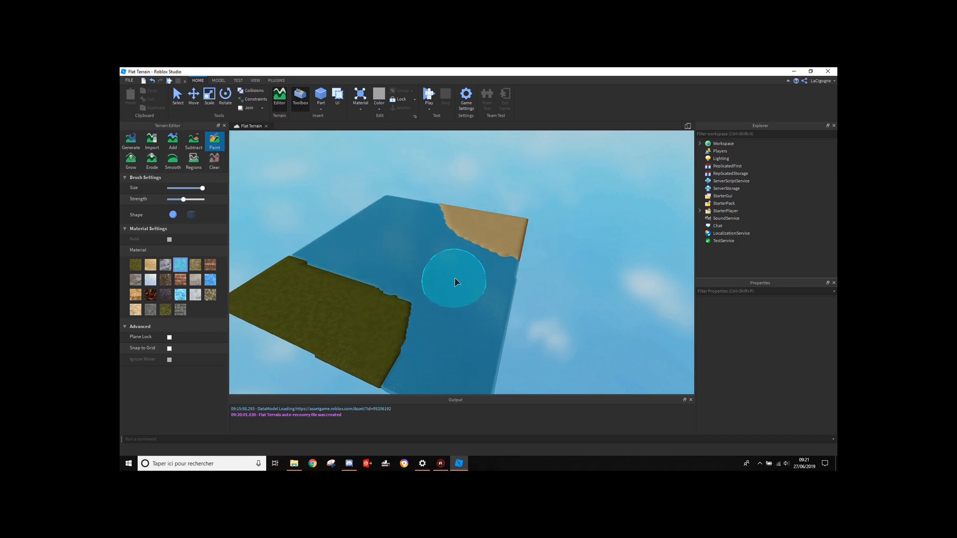
right_drag(465, 264, 465, 264)
key(w)
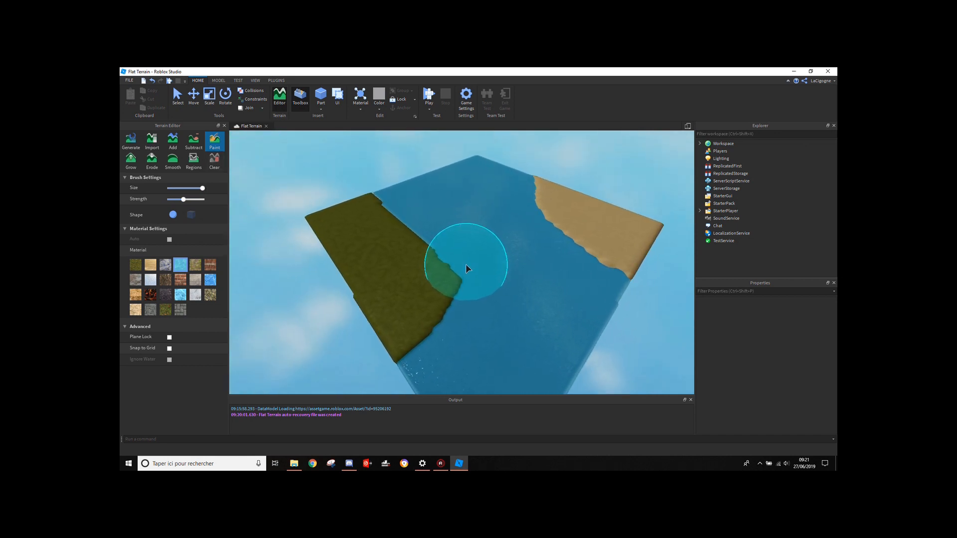
- Activate the Grow tool with the Rock material and reduce the brush to about a quarter of its size range
key(w)
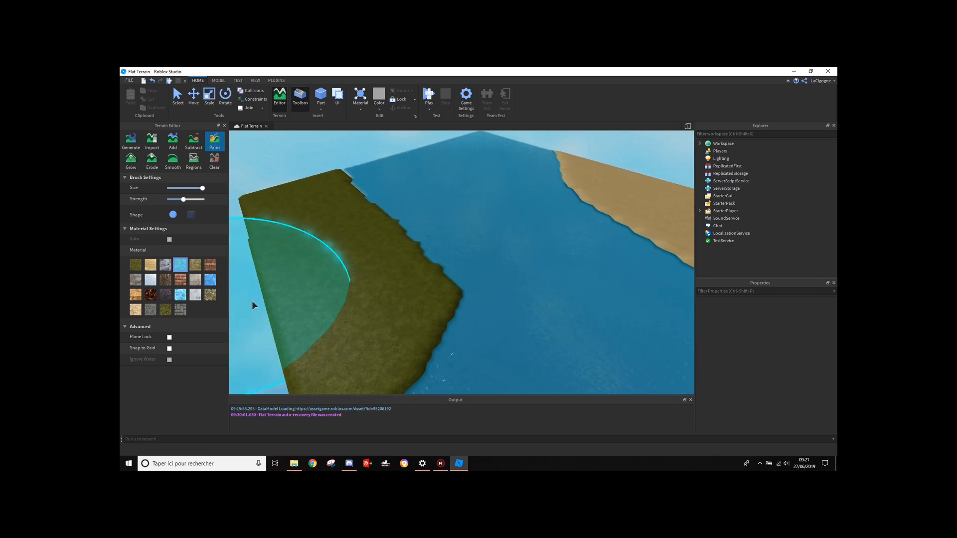
key(w)
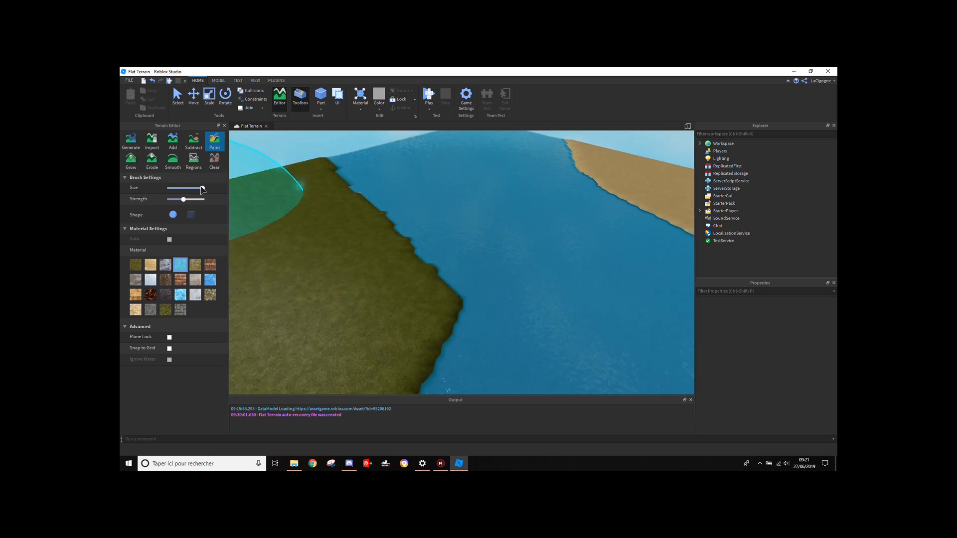
drag(203, 189, 172, 188)
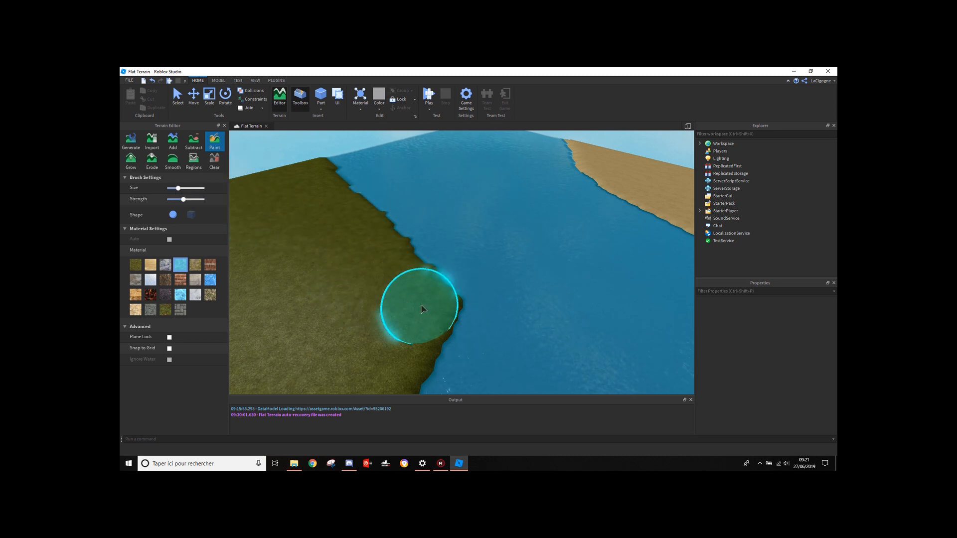
click(132, 161)
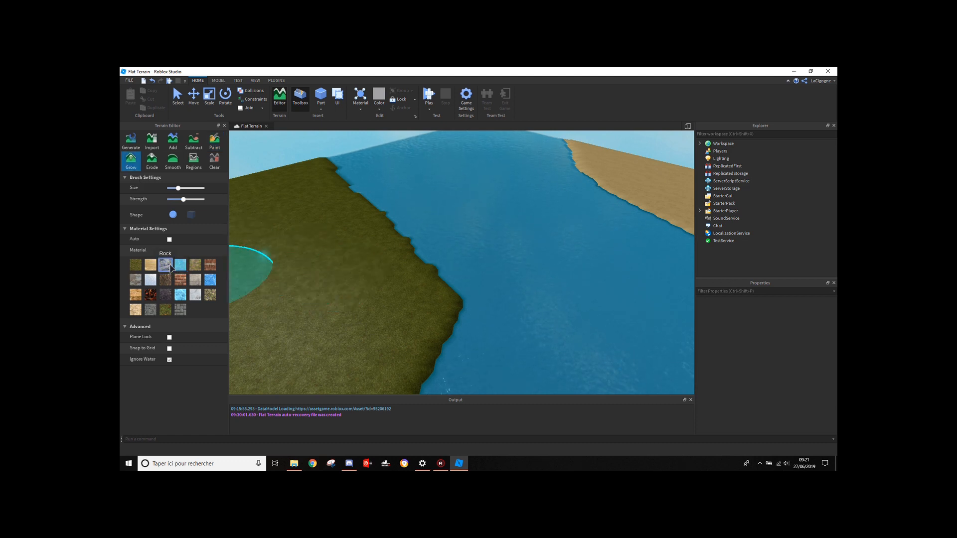
right_drag(378, 285, 378, 286)
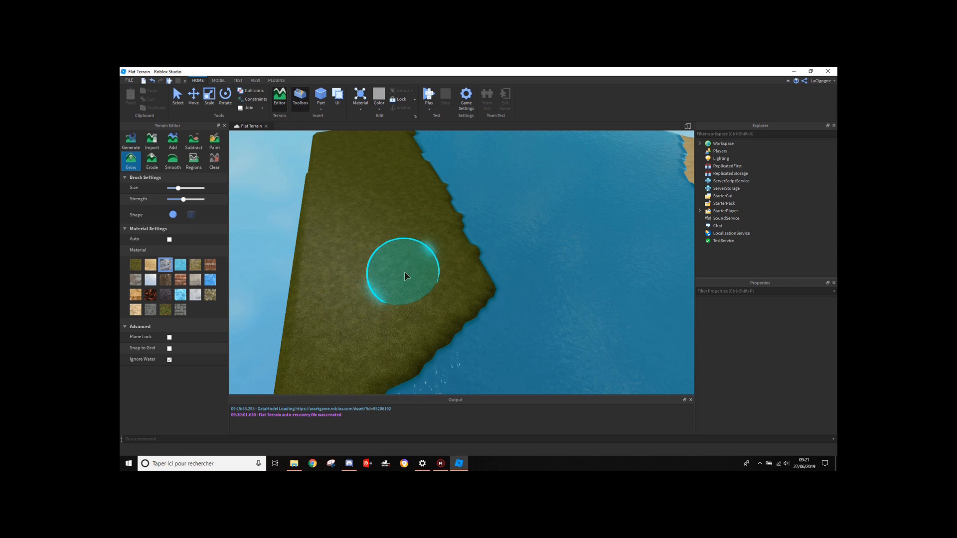
- Grow a rock mountain with two peaks over the entire remaining grass bank
mouse_move(430, 275)
mouse_down()
mouse_move(392, 296)
mouse_move(379, 329)
mouse_move(463, 289)
mouse_move(468, 304)
mouse_move(430, 339)
mouse_up()
right_drag(430, 339, 431, 337)
drag(431, 337, 396, 333)
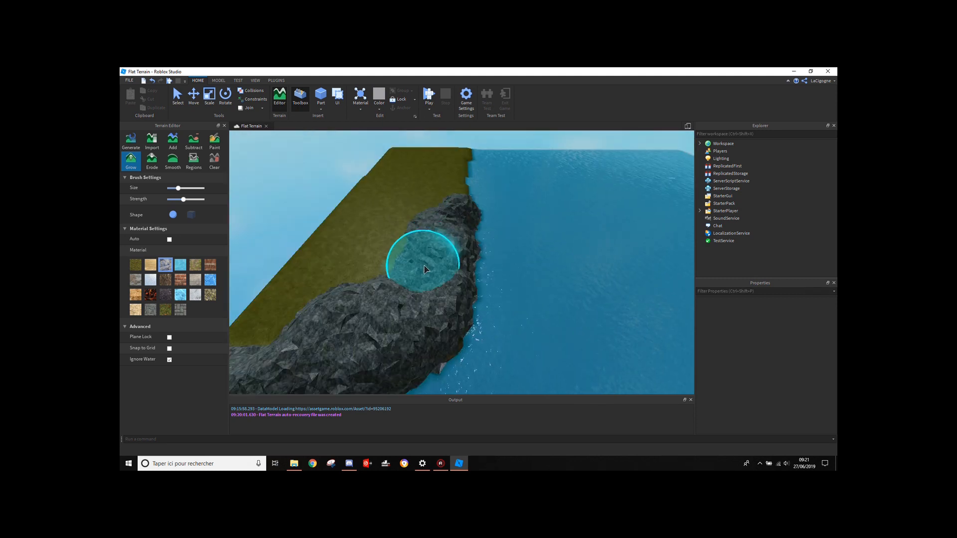
mouse_move(424, 270)
mouse_down()
mouse_move(431, 230)
mouse_move(369, 251)
mouse_move(368, 296)
mouse_move(396, 403)
mouse_up()
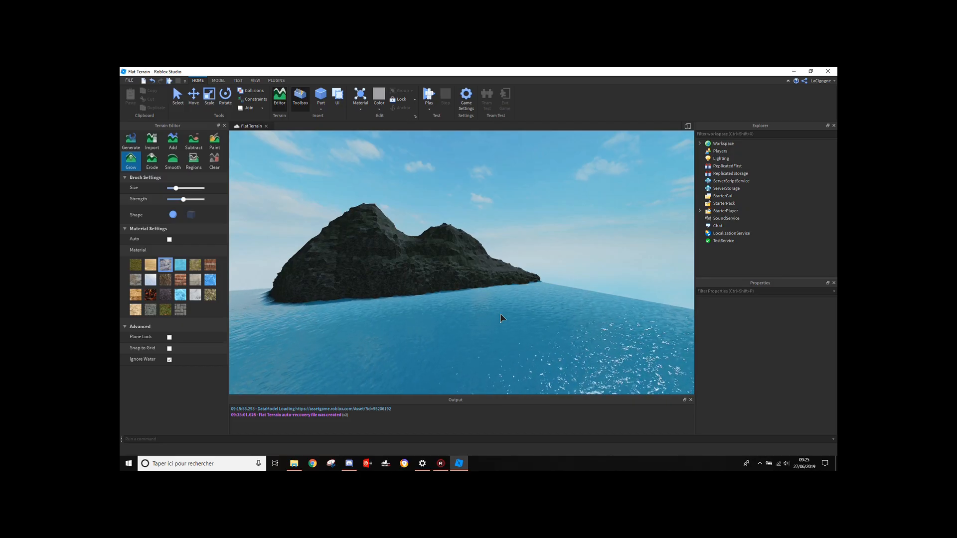
- Examine the shape of the rock mountain and its two peaks from all sides
key(w)
right_drag(503, 316, 500, 315)
key(s)
key(a)
key(w)
key(s)
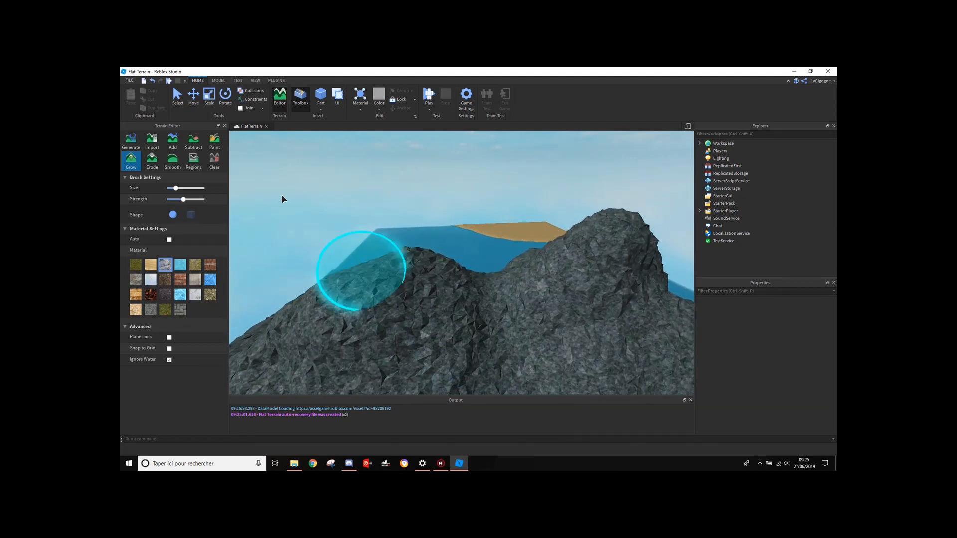
key(w)
right_drag(399, 258, 399, 259)
key(s)
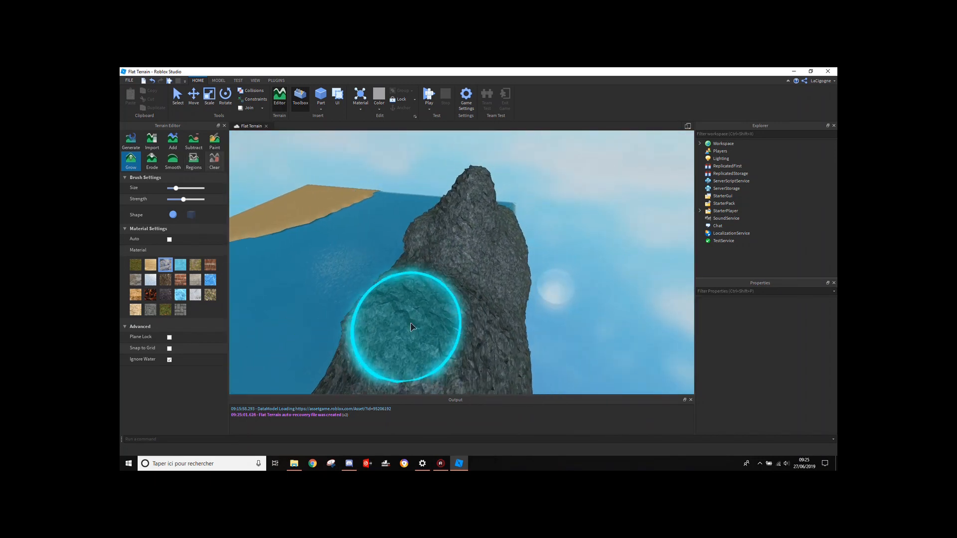
key(a)
key(w)
key(d)
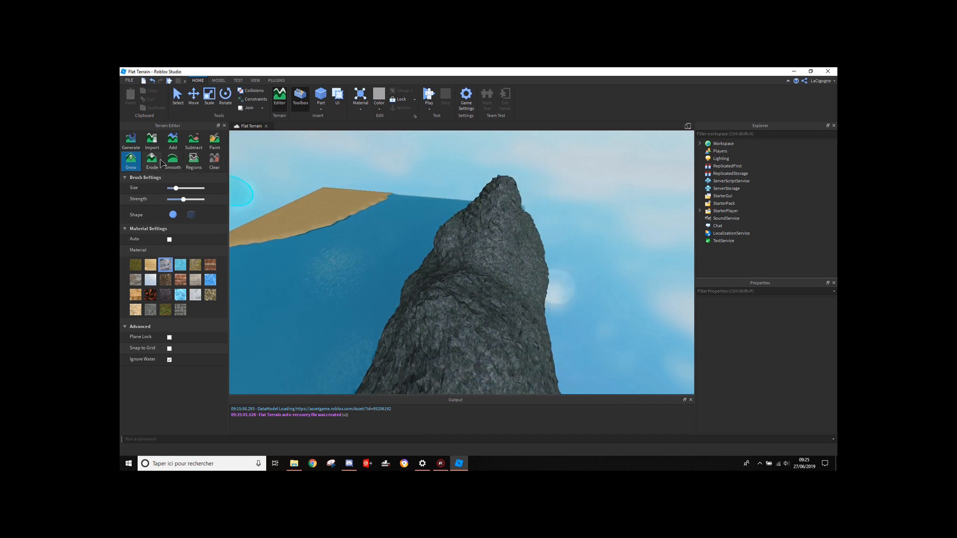
- Activate the Erode tool and reduce the brush to its minimum size above the mountain's lower peak
click(152, 161)
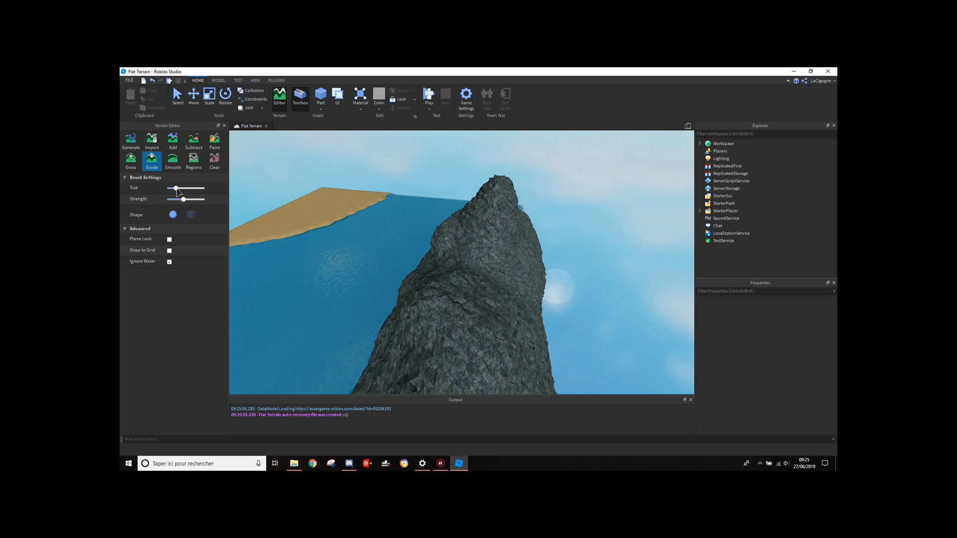
right_drag(440, 303, 441, 303)
key(w)
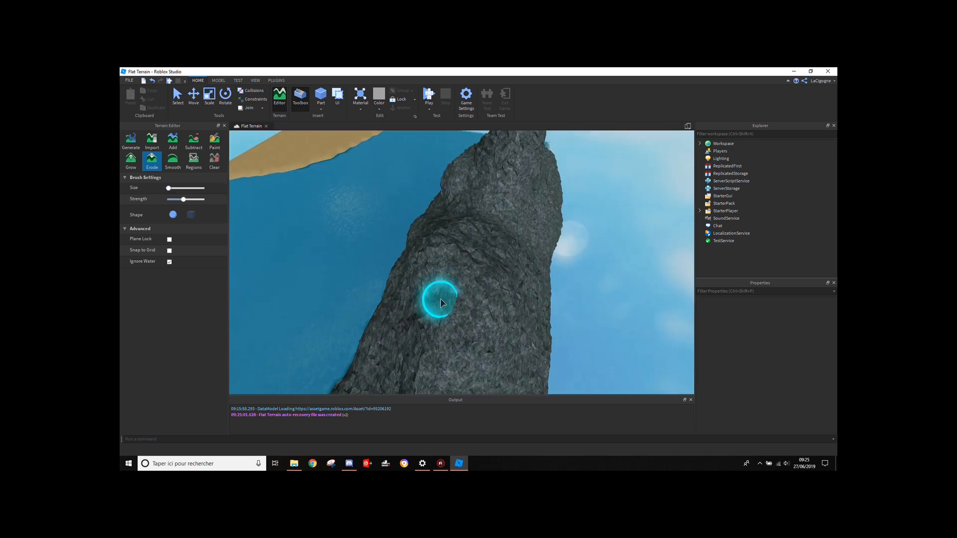
key(s)
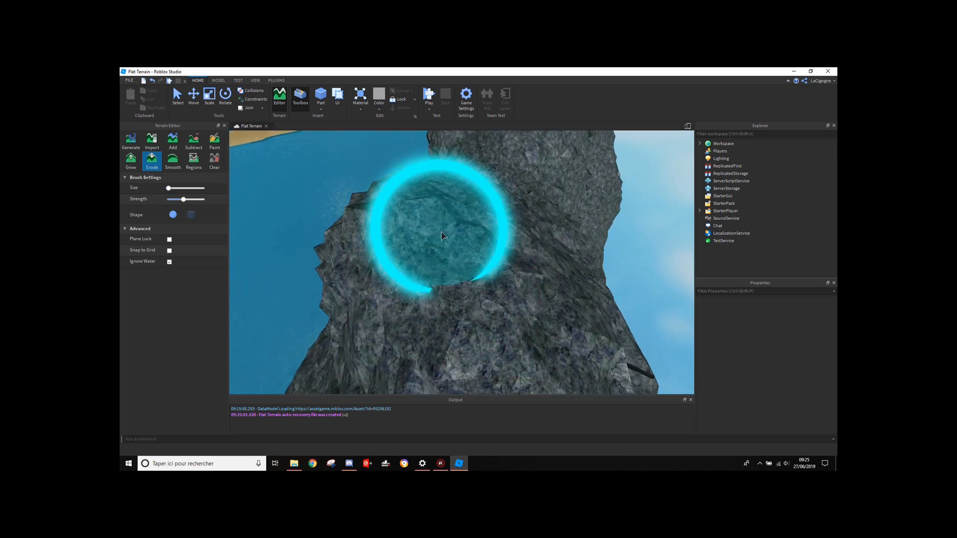
- Erode a deep, roughly round crater into the top of the mountain's lower peak
drag(469, 252, 458, 254)
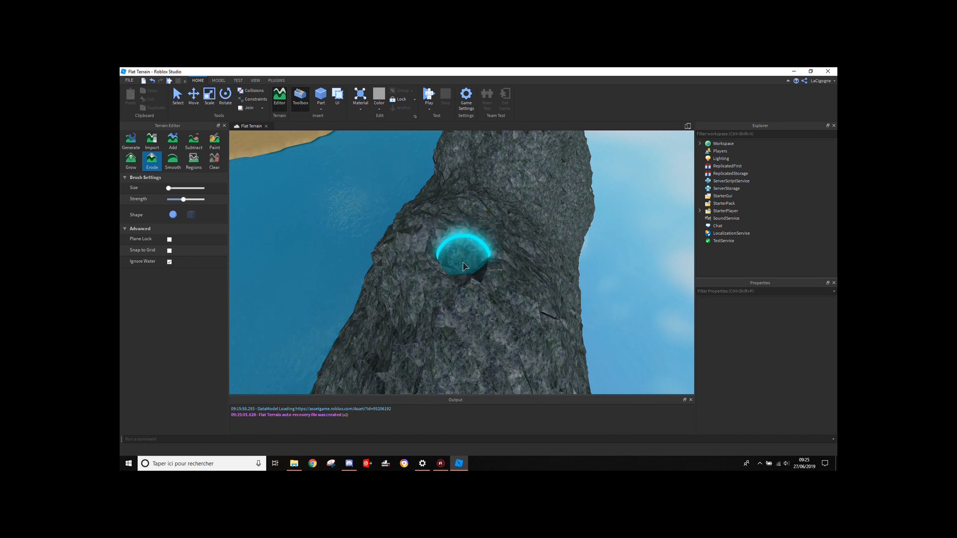
key(w)
right_drag(444, 265, 444, 266)
key(s)
mouse_move(395, 315)
mouse_down()
mouse_move(457, 297)
mouse_move(468, 241)
mouse_up()
key(w)
drag(386, 296, 367, 331)
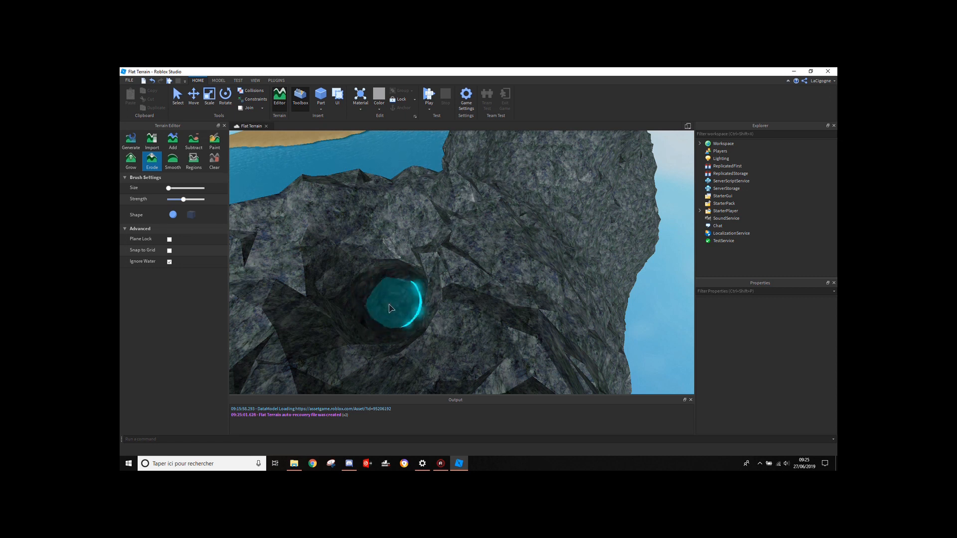
right_drag(394, 302, 360, 309)
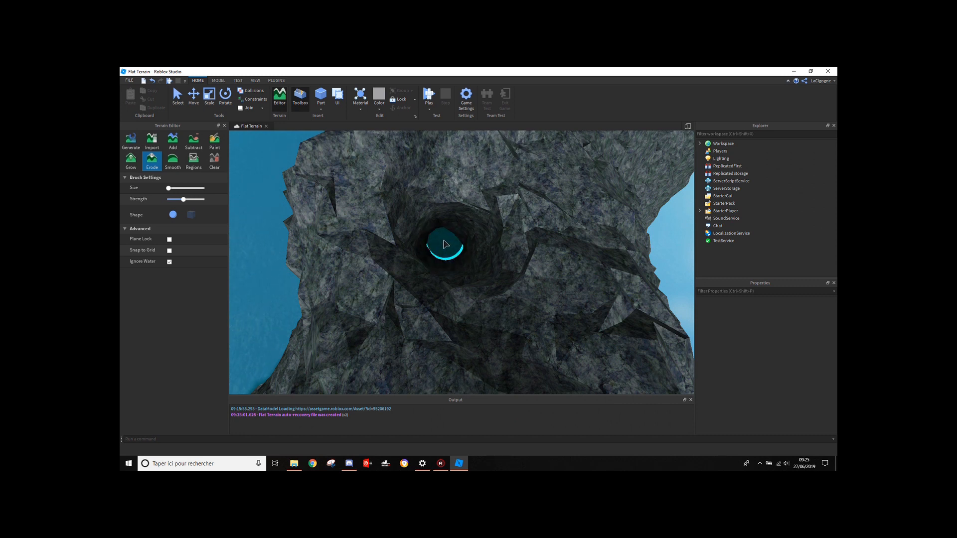
- Check the eroded crater and the surrounding mountain slopes from several viewpoints
key(s)
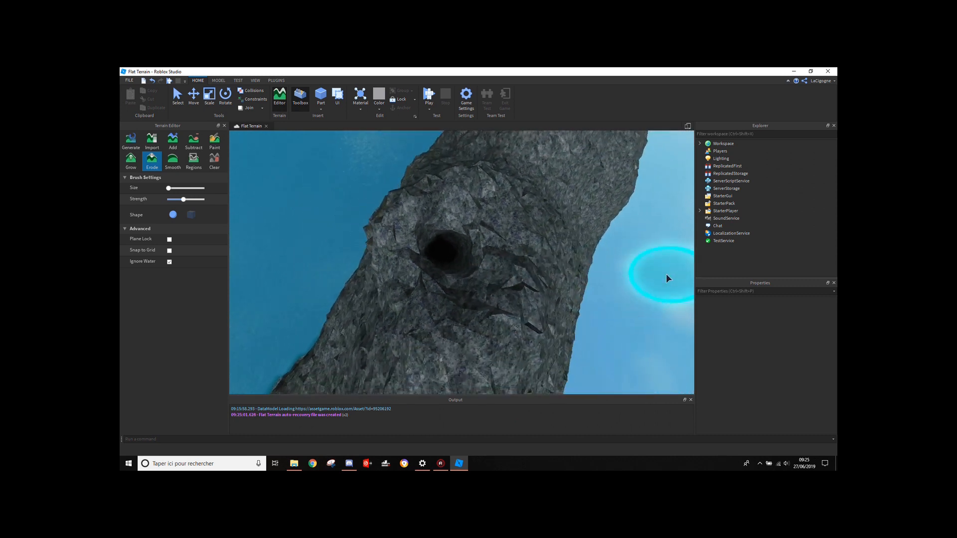
right_drag(665, 273, 665, 273)
key(w)
key(a)
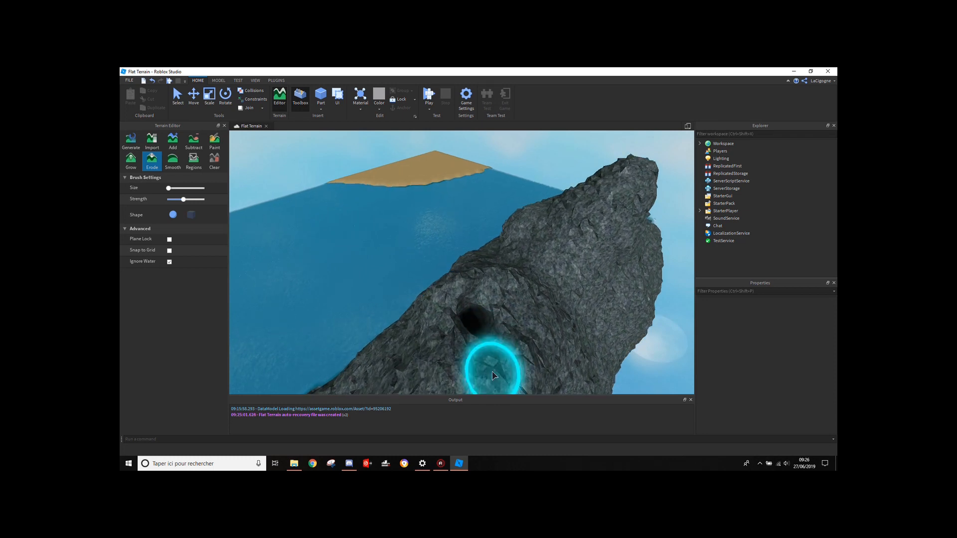
key(s)
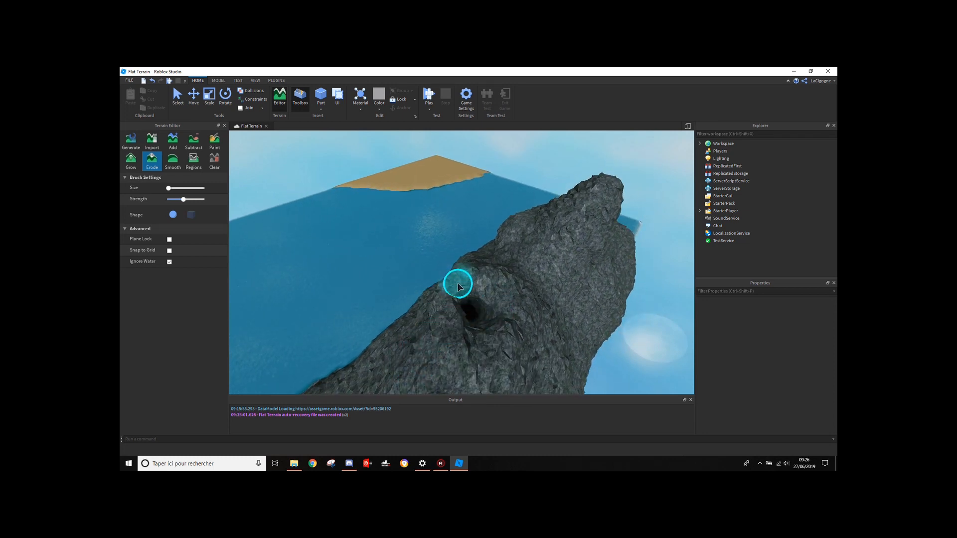
key(w)
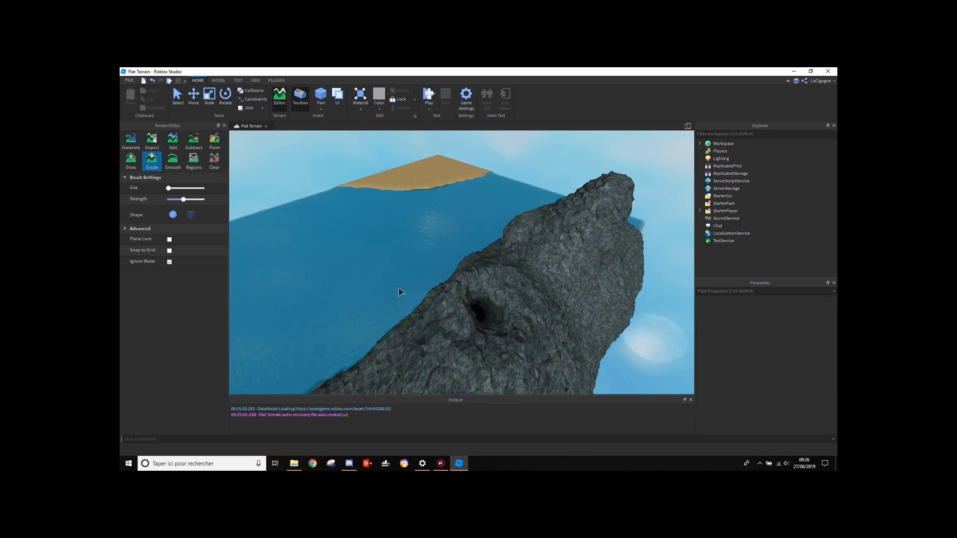
right_drag(399, 287, 399, 288)
key(s)
key(a)
key(w)
key(s)
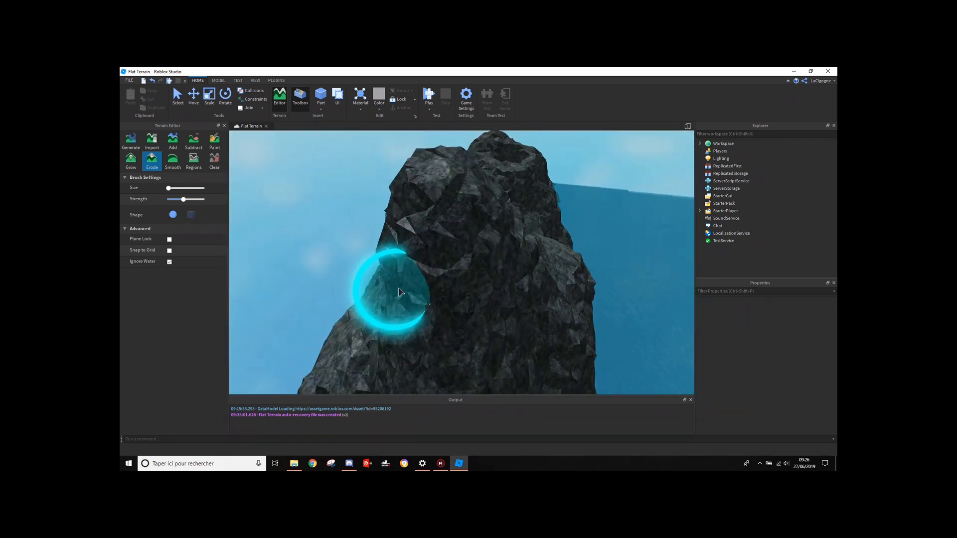
key(d)
right_drag(463, 234, 463, 234)
key(w)
key(w)
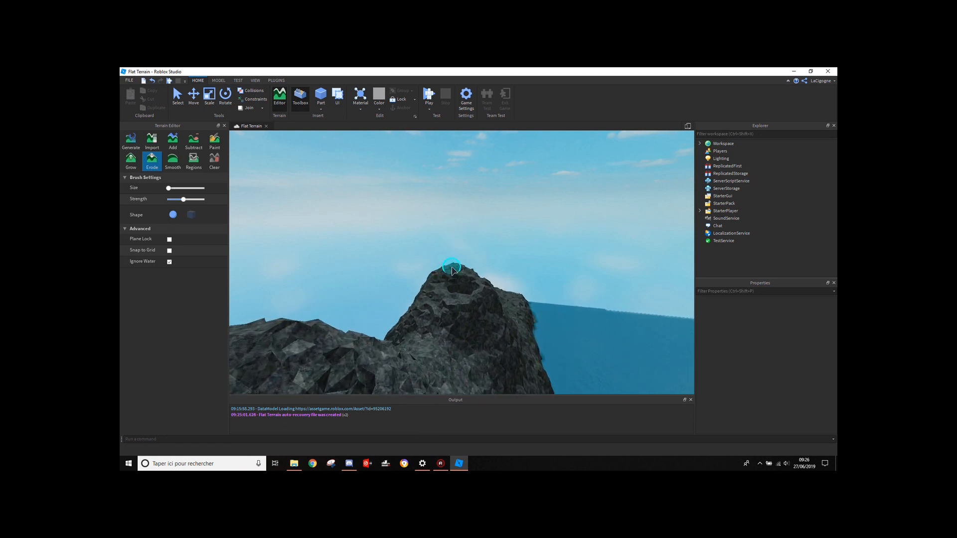
- Activate the Paint tool with the Cracked Lava material, keeping the brush at minimum size, close to the crater
key(w)
right_drag(480, 292, 480, 293)
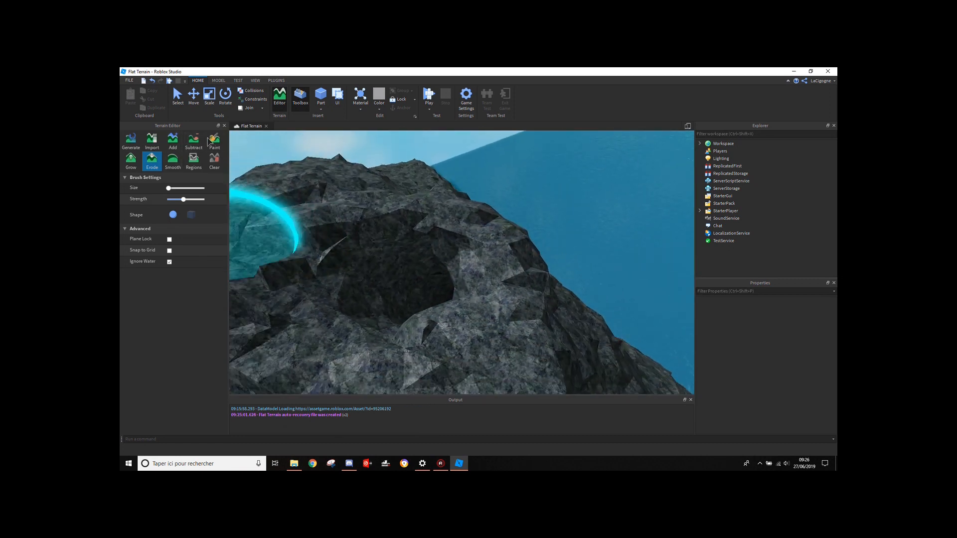
click(215, 141)
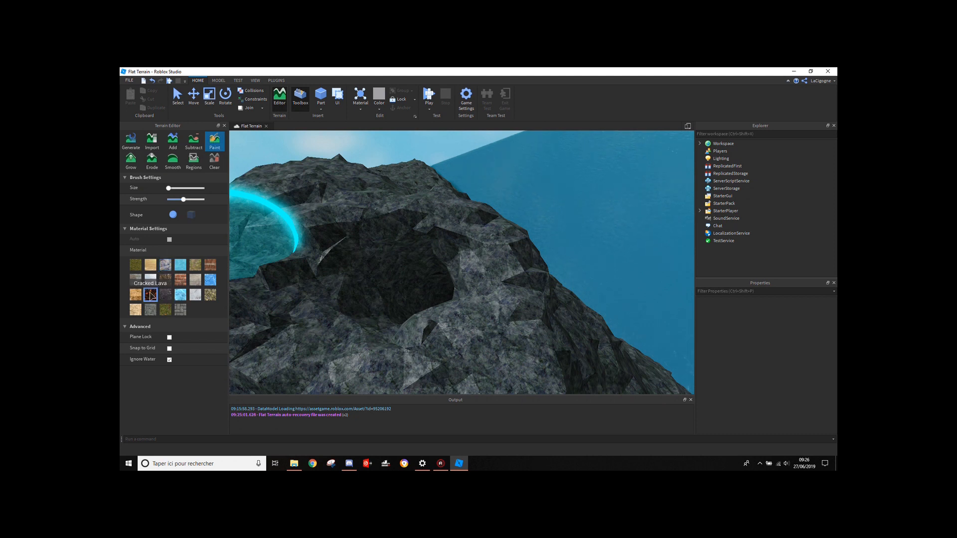
key(w)
- Paint the inner walls and the bottom of the crater with Cracked Lava
right_drag(299, 270, 300, 270)
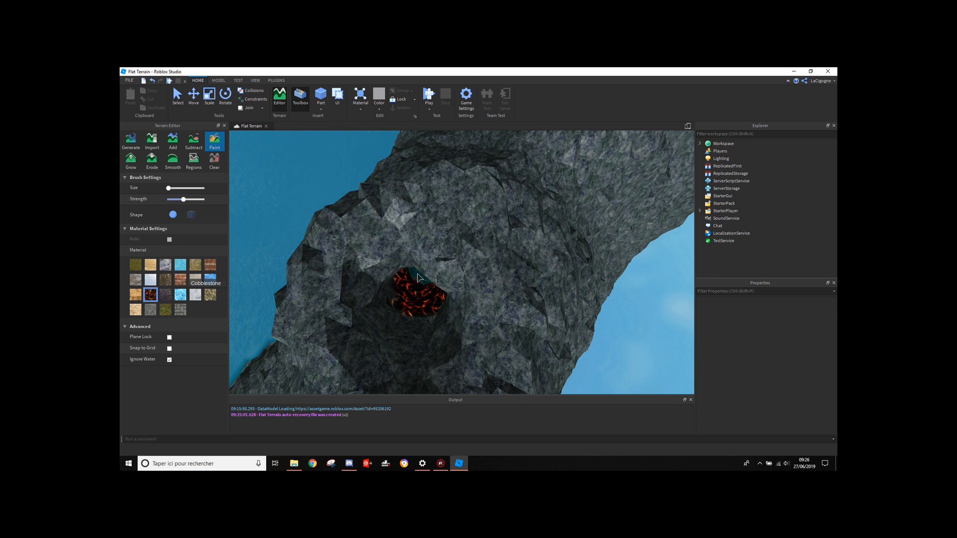
key(w)
right_drag(432, 297, 432, 297)
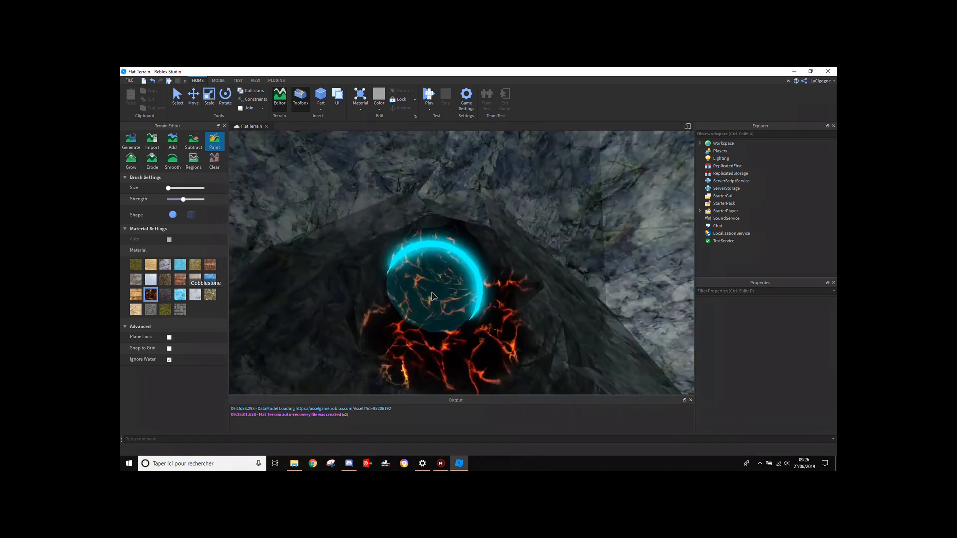
drag(433, 297, 351, 259)
right_drag(485, 234, 485, 234)
mouse_move(485, 234)
mouse_down()
mouse_move(539, 318)
mouse_move(529, 201)
mouse_move(591, 245)
mouse_up()
right_drag(591, 246, 591, 245)
right_drag(650, 222, 649, 222)
drag(649, 223, 598, 227)
right_drag(598, 227, 598, 227)
drag(598, 227, 598, 204)
right_drag(598, 204, 598, 205)
mouse_move(437, 149)
mouse_down()
mouse_move(383, 177)
mouse_move(353, 276)
mouse_up()
right_drag(353, 276, 353, 276)
right_drag(367, 235, 367, 234)
mouse_move(494, 299)
mouse_down()
mouse_move(476, 301)
mouse_move(479, 333)
mouse_move(432, 327)
mouse_up()
right_drag(432, 328, 433, 329)
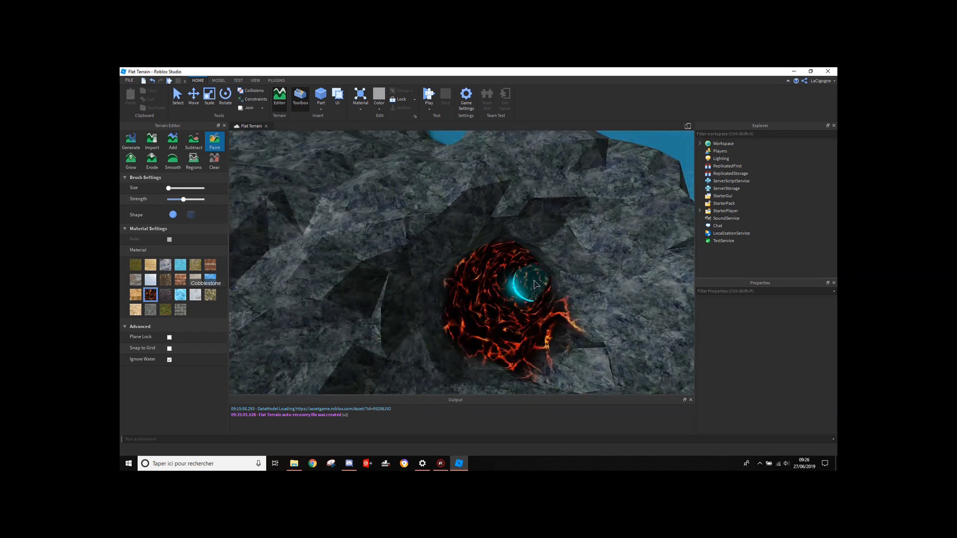
- Extend the Cracked Lava paint from the crater over its rim and the surrounding summit rock
mouse_move(534, 267)
mouse_down()
mouse_move(531, 286)
mouse_move(582, 315)
mouse_up()
scroll(532, 316, down, 3)
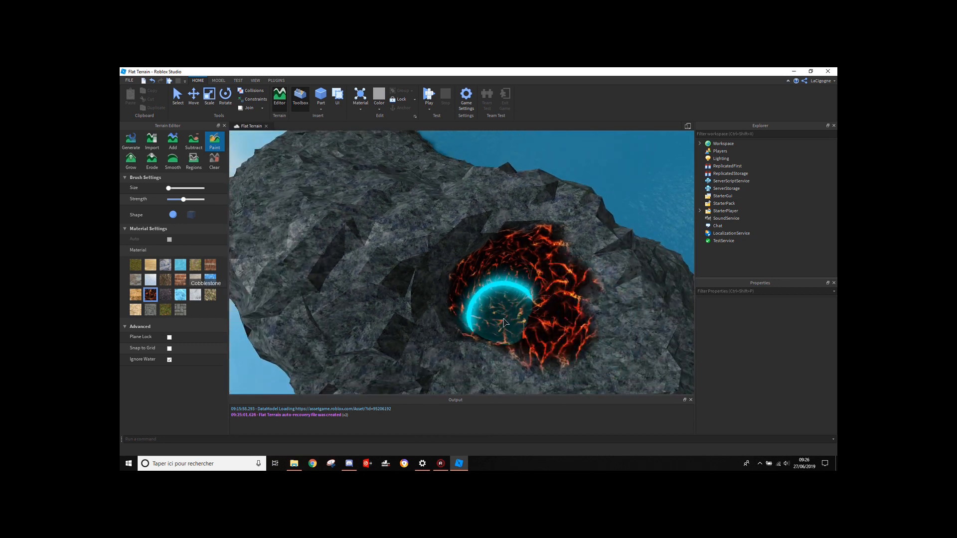
mouse_move(481, 336)
mouse_down()
mouse_move(441, 309)
mouse_move(442, 247)
mouse_move(515, 229)
mouse_move(578, 254)
mouse_up()
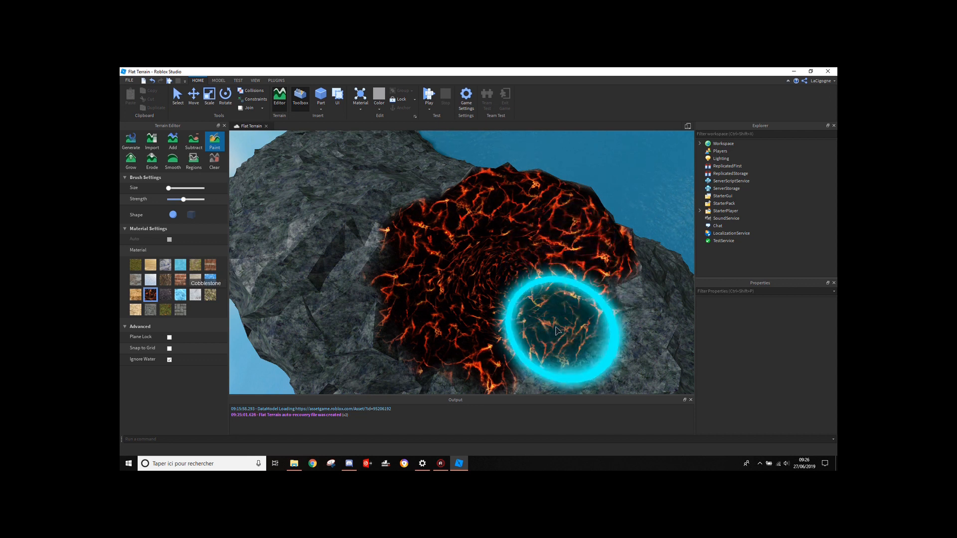
scroll(558, 335, down, 3)
scroll(557, 332, up, 3)
right_drag(567, 327, 551, 323)
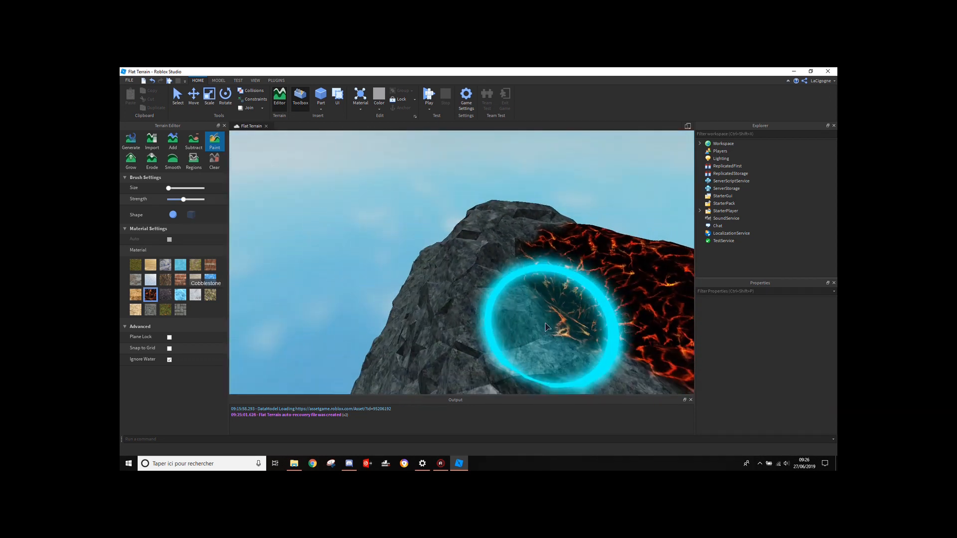
- Paint a narrow Cracked Lava stream from the crater rim down the volcano's outer flank
scroll(578, 327, down, 3)
scroll(579, 331, down, 4)
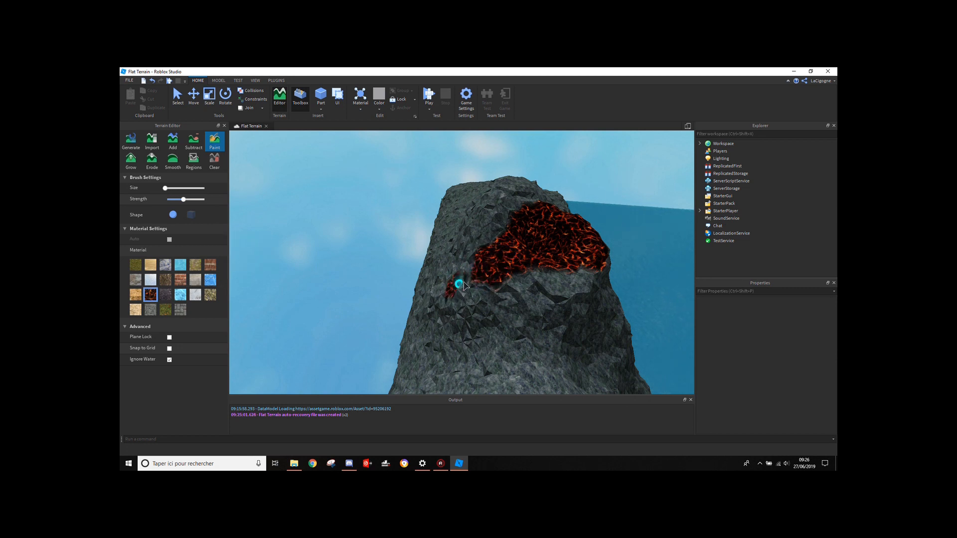
scroll(434, 321, up, 5)
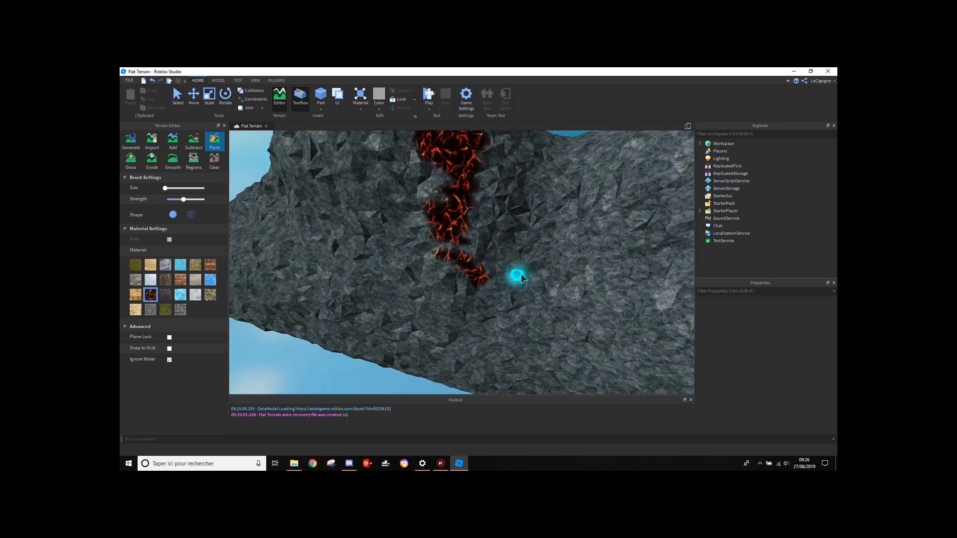
key(a)
scroll(529, 318, down, 2)
drag(536, 294, 519, 358)
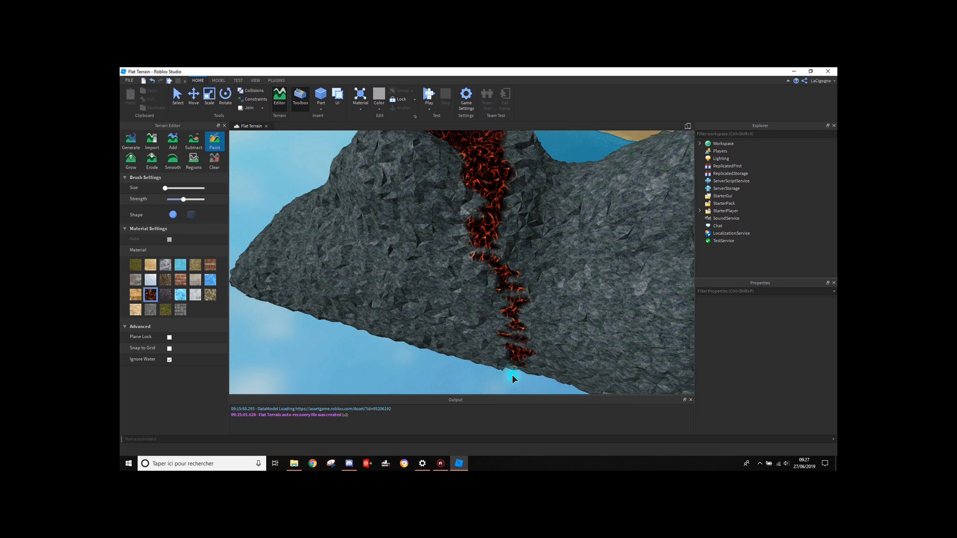
right_drag(512, 379, 491, 310)
scroll(491, 309, up, 1)
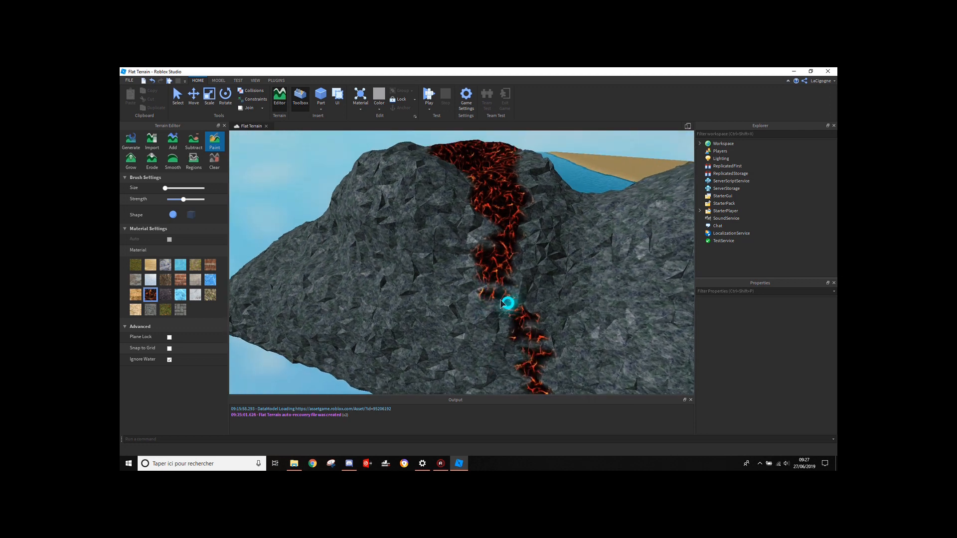
- Paint more Cracked Lava streams from the crater down to the water, including one from the saddle between the two peaks
key(w)
right_drag(523, 257, 523, 257)
key(d)
key(s)
drag(503, 239, 480, 225)
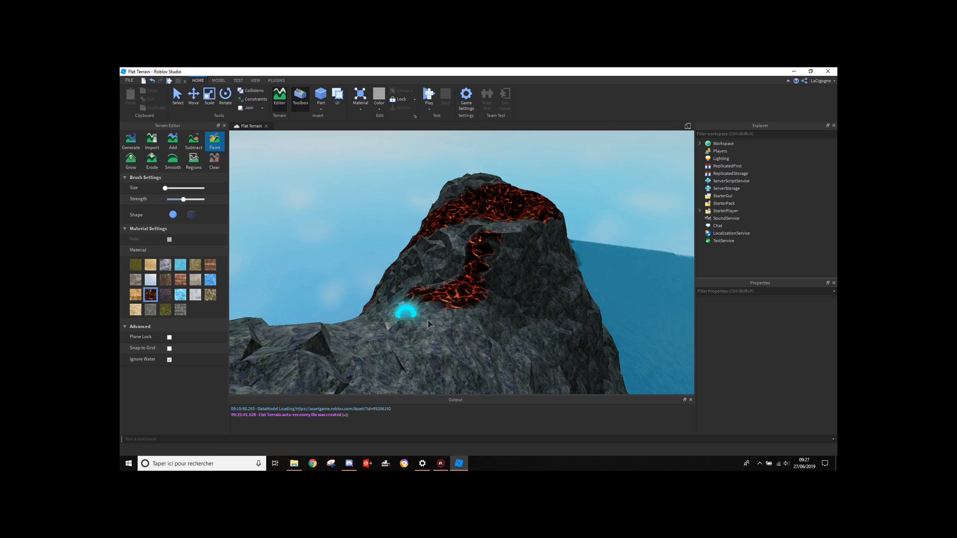
key(d)
right_drag(452, 313, 452, 314)
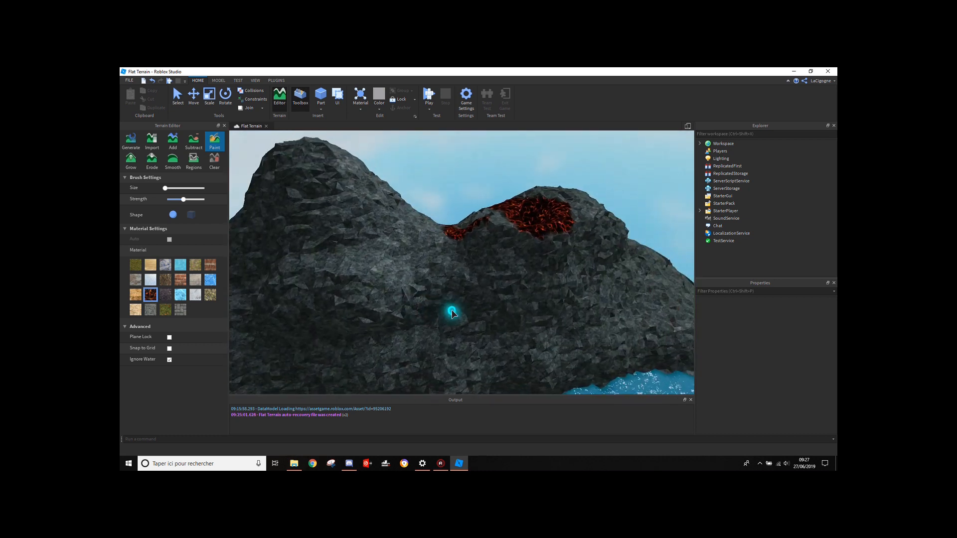
key(s)
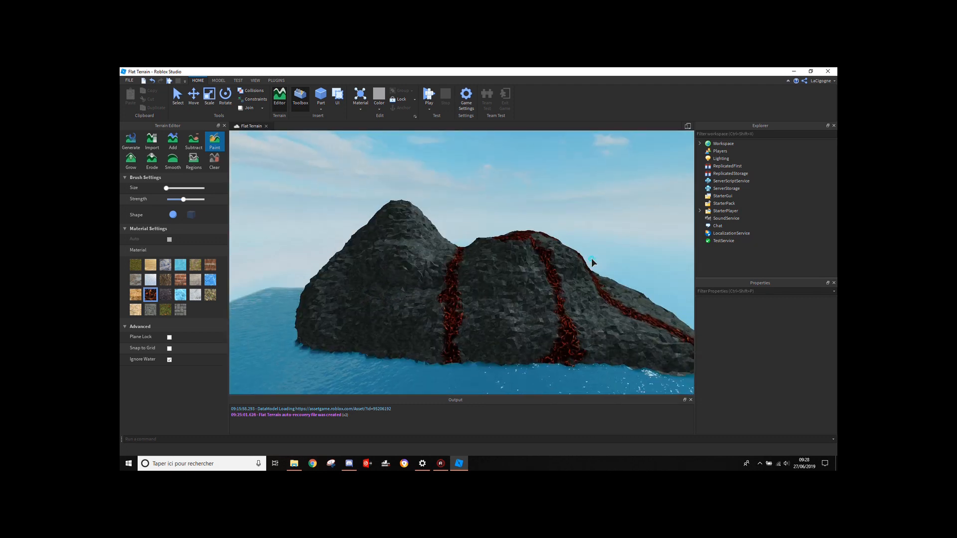
- Paint a snow cap over the top of the mountain's higher peak
key(w)
right_drag(590, 258, 594, 251)
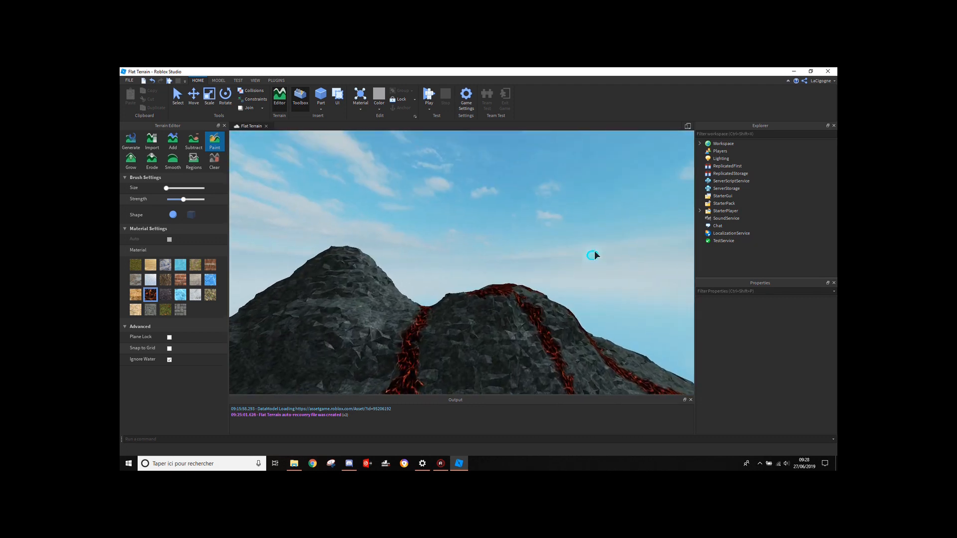
key(w)
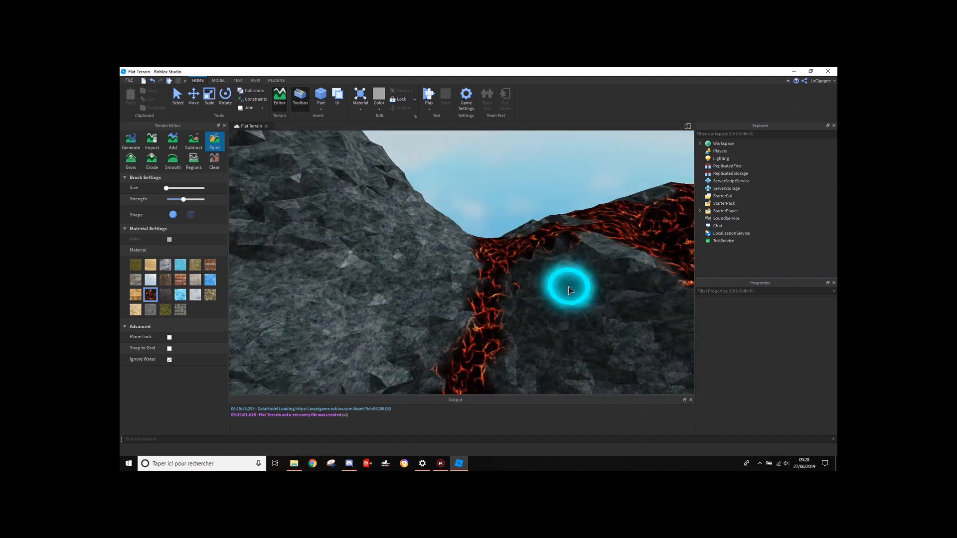
click(151, 281)
key(s)
right_drag(280, 320, 281, 324)
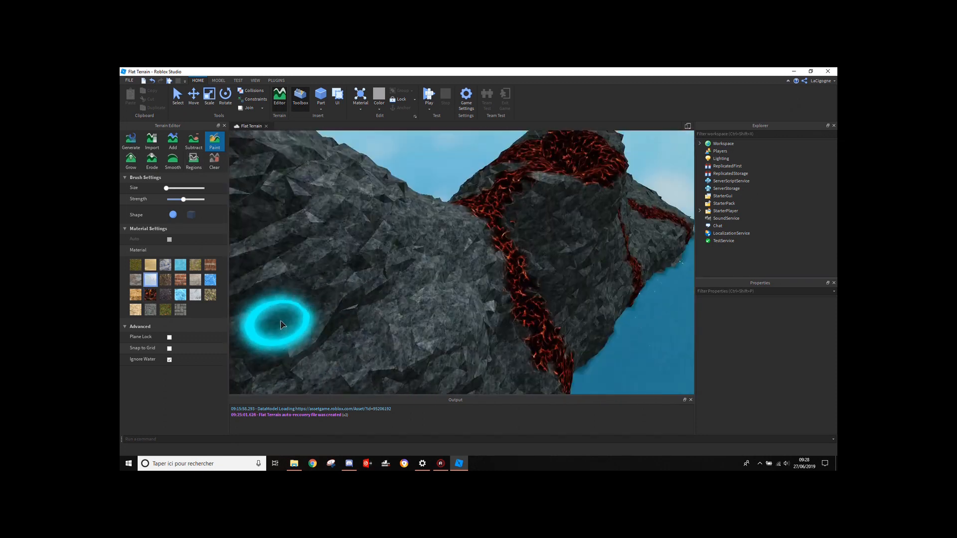
key(s)
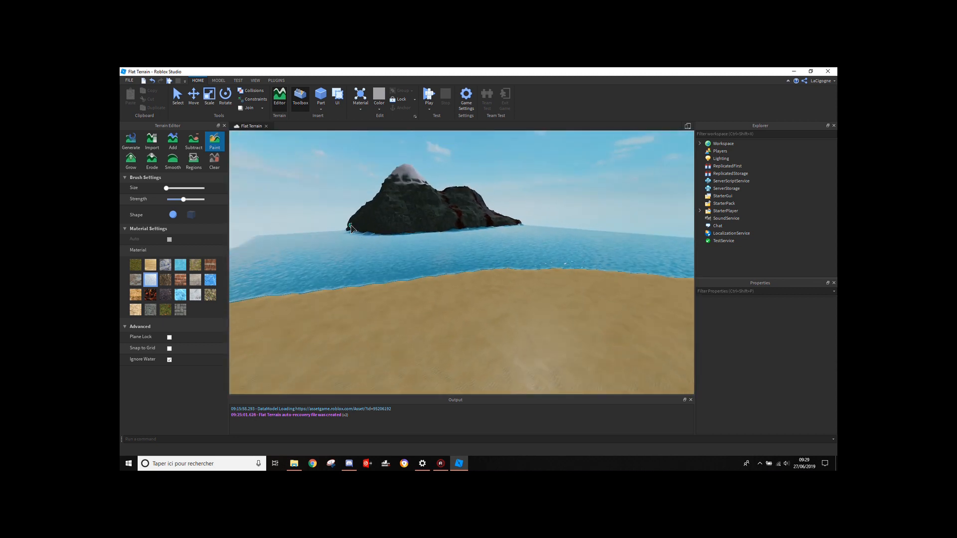
- Close the Terrain Editor, insert a block part at the lava crater and raise it above the opening
key(w)
right_drag(351, 225, 351, 225)
key(w)
key(w)
key(s)
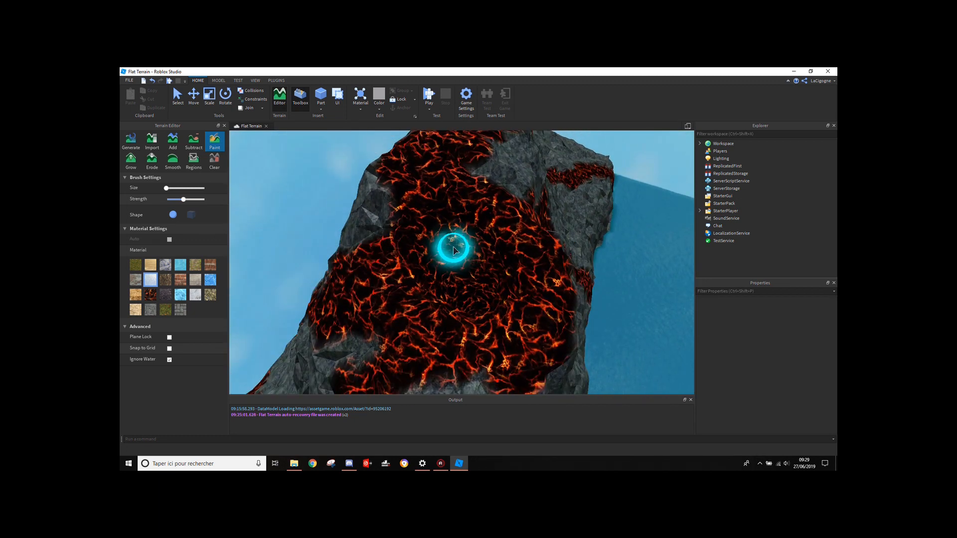
click(224, 126)
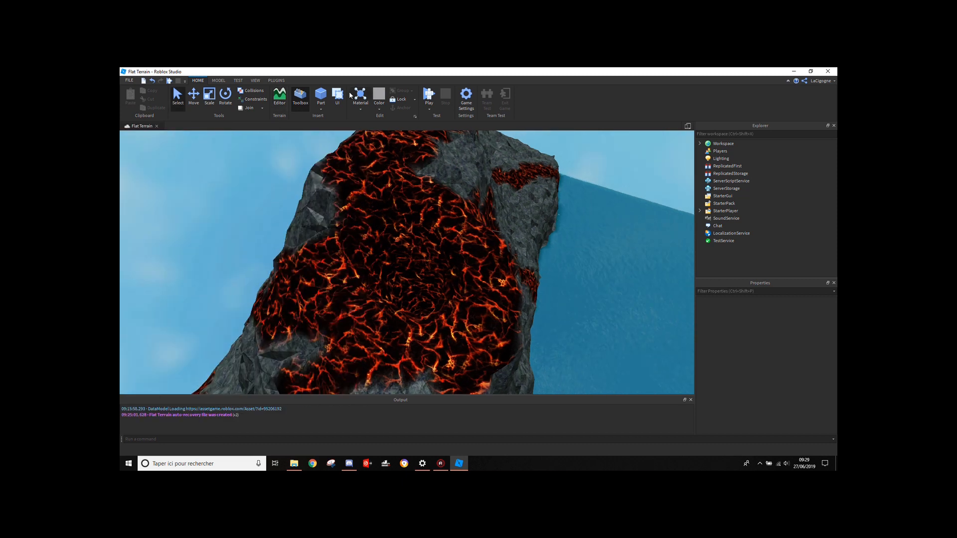
click(321, 100)
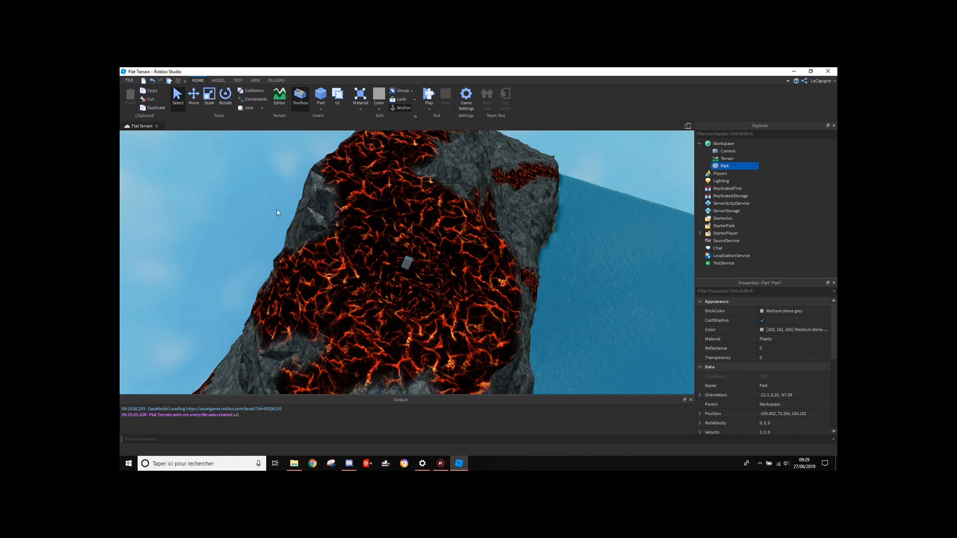
drag(412, 261, 414, 181)
click(193, 96)
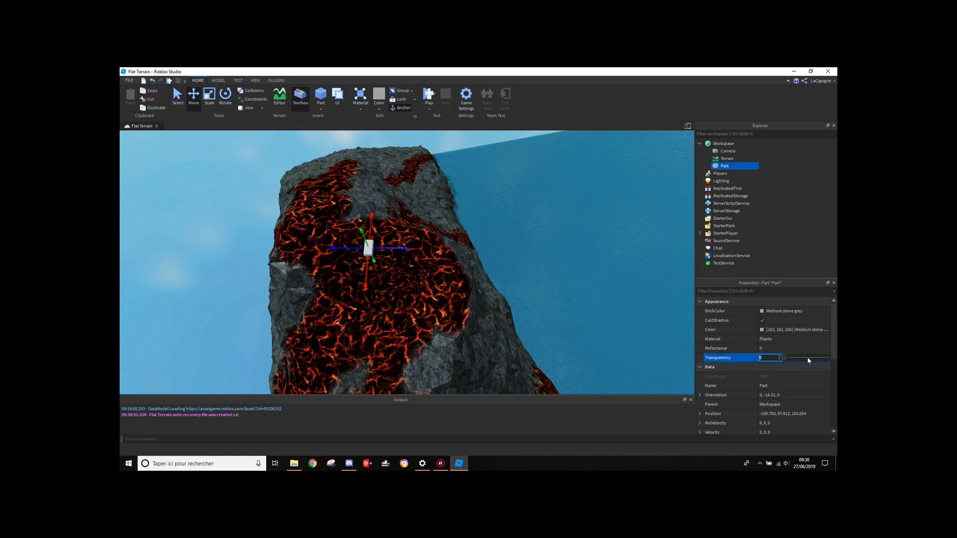
- Set the part's Transparency to 1 and position it over the hole in the crater
drag(785, 357, 837, 378)
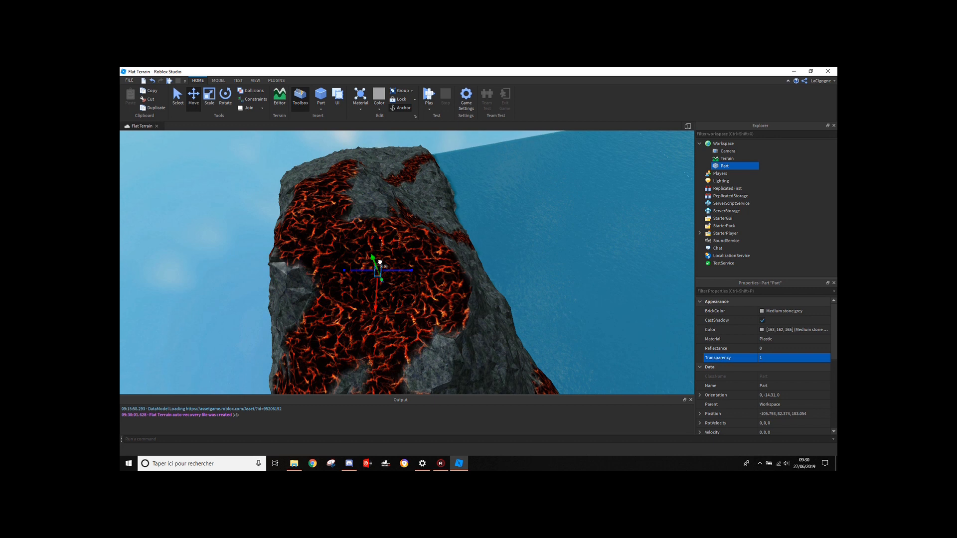
key(w)
right_drag(375, 252, 376, 253)
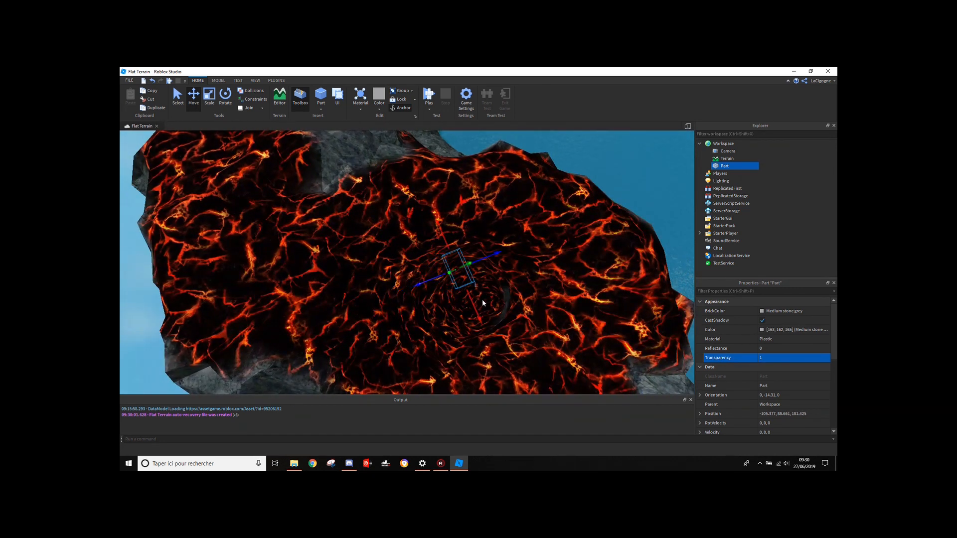
right_drag(528, 234, 529, 234)
key(w)
key(s)
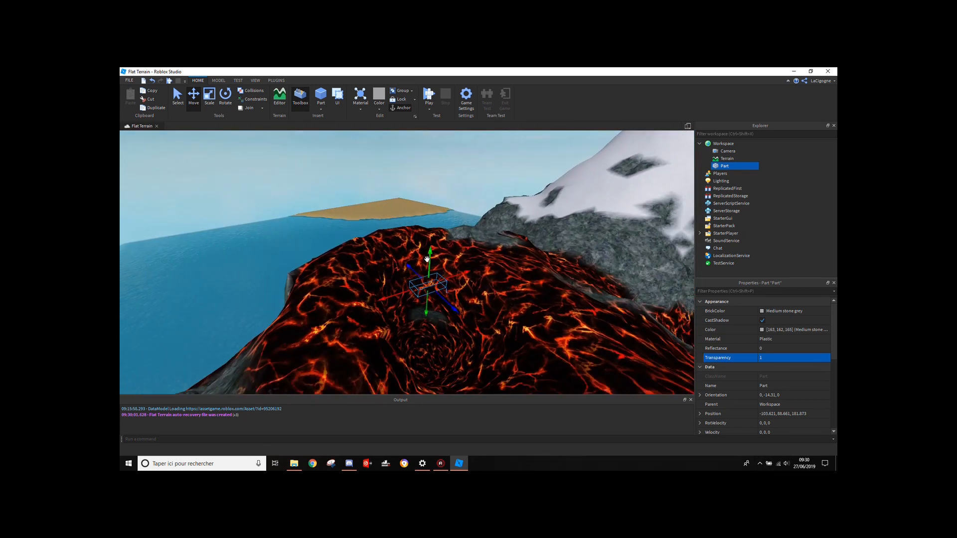
- Add a Fire effect to the transparent part and set the fire's Size to 30
click(219, 81)
click(592, 110)
click(609, 130)
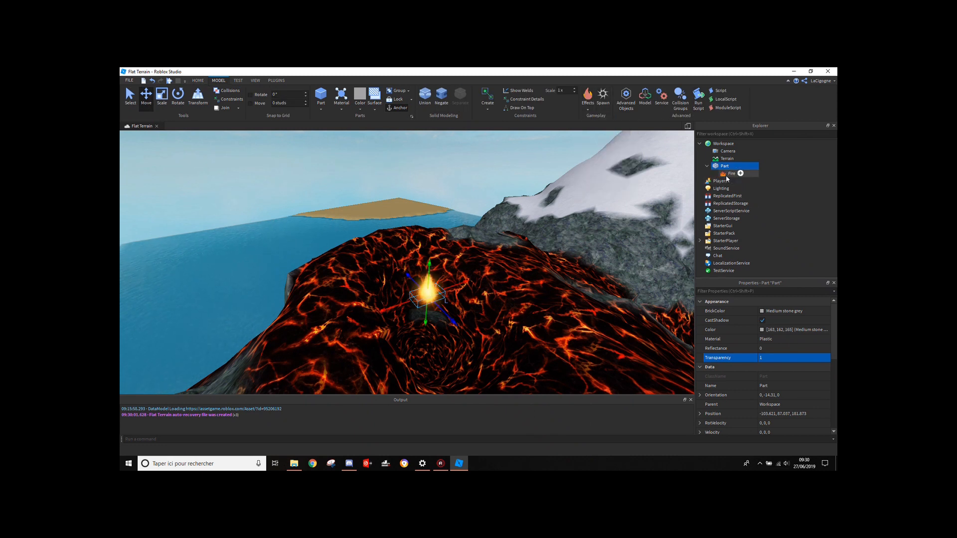
click(764, 376)
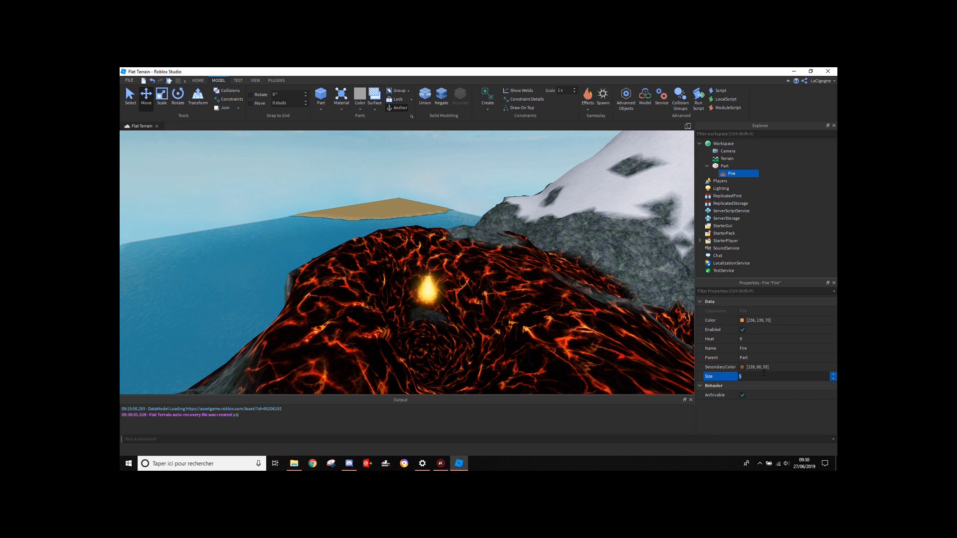
key(Return)
- Shift the burning part sideways and lower it deeper into the crater, checking the flame from around the volcano
right_drag(473, 350, 414, 319)
click(393, 299)
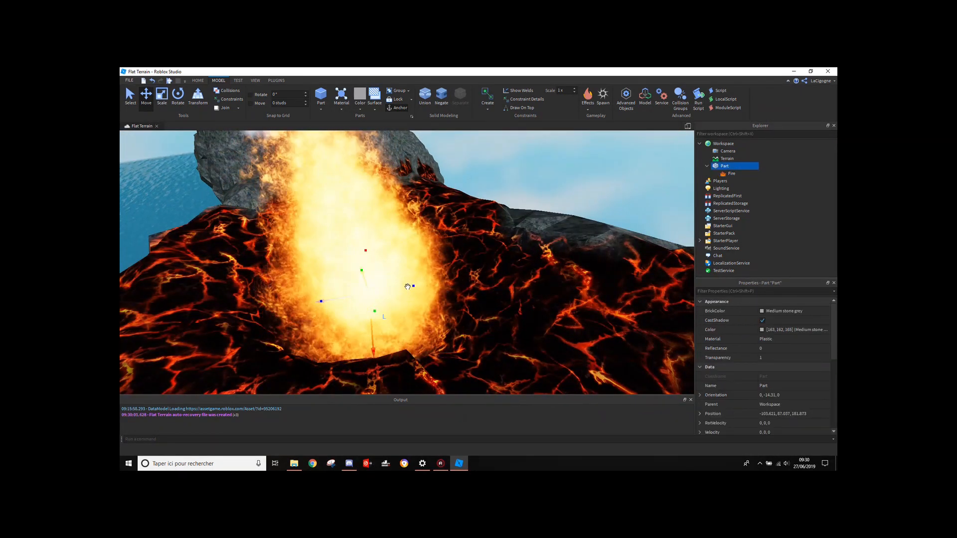
right_drag(419, 286, 481, 250)
key(s)
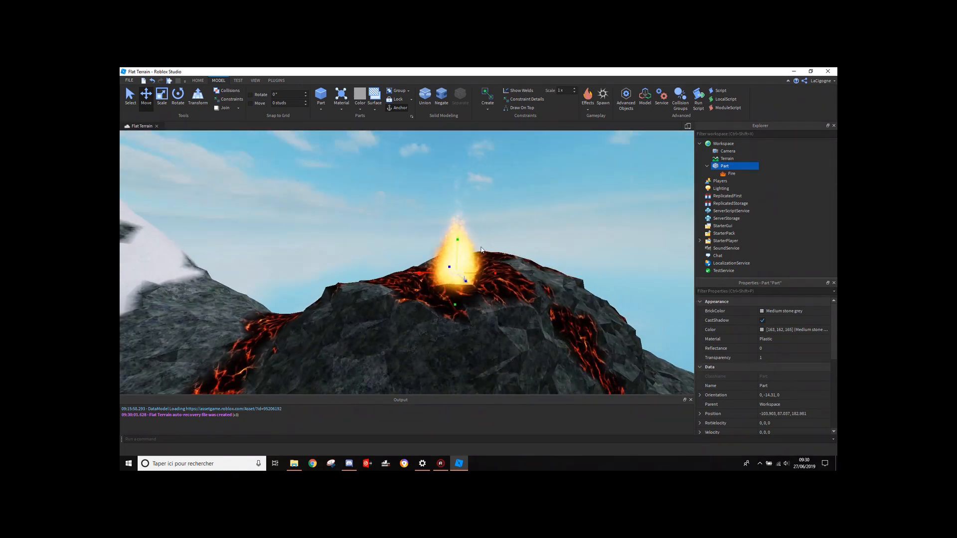
key(s)
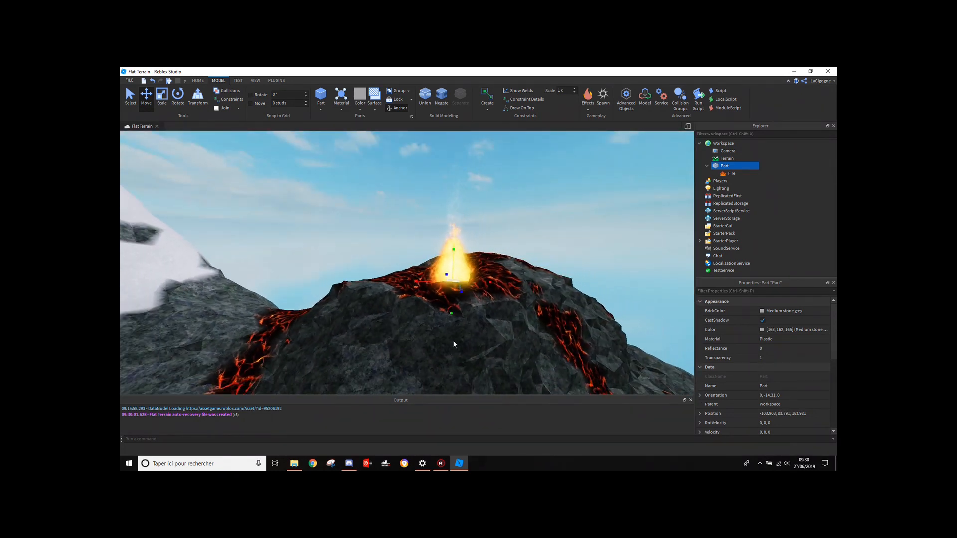
key(w)
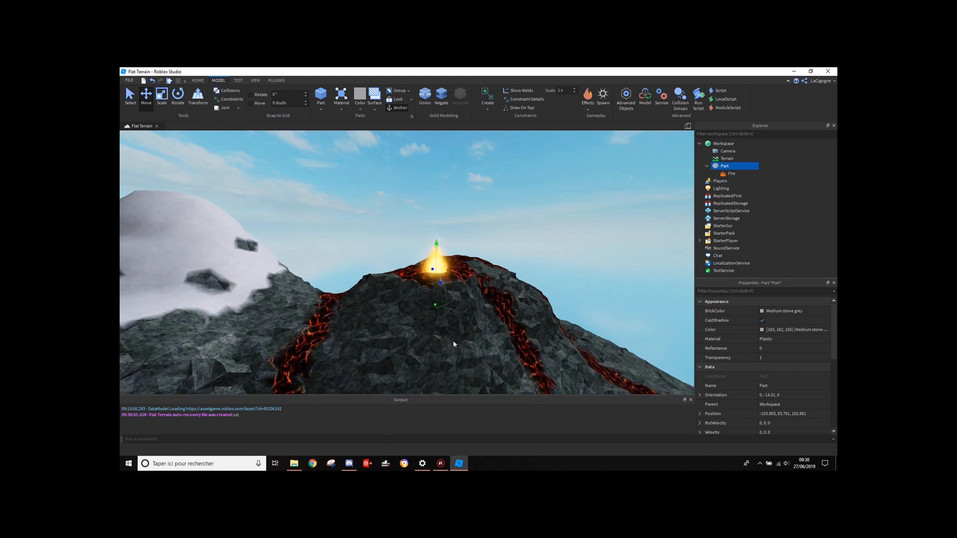
key(w)
right_drag(454, 341, 455, 341)
key(s)
click(455, 340)
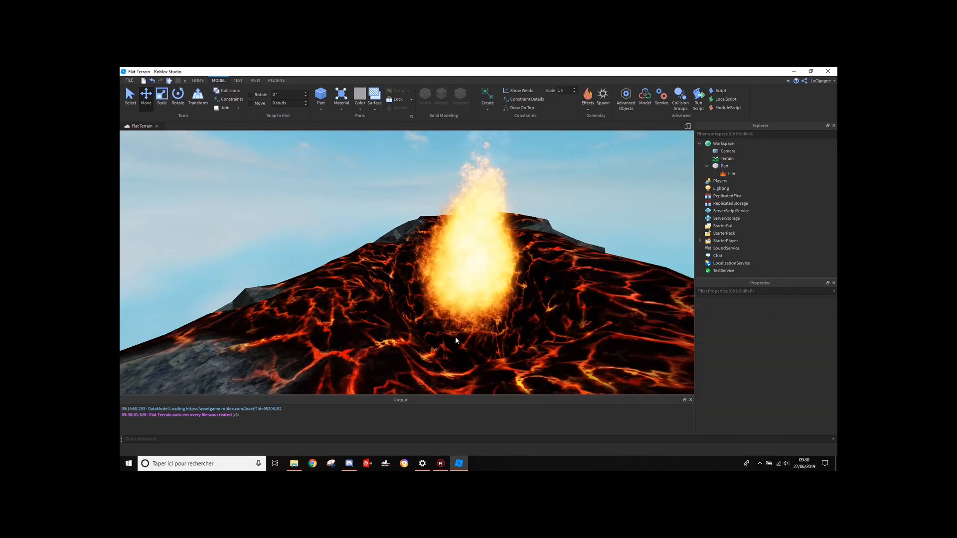
- Add a Smoke effect to the part holding the fire and set the smoke's Size to 5
click(724, 166)
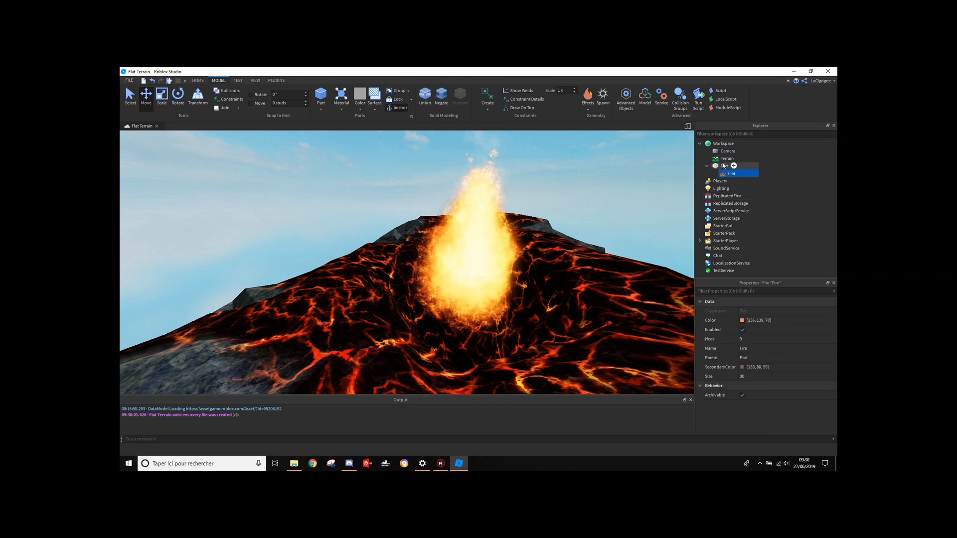
click(587, 109)
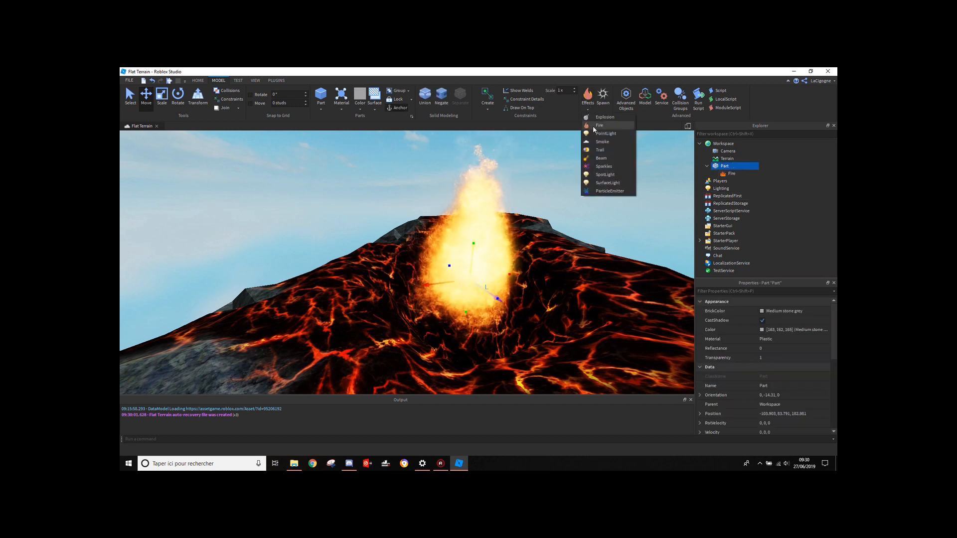
click(602, 141)
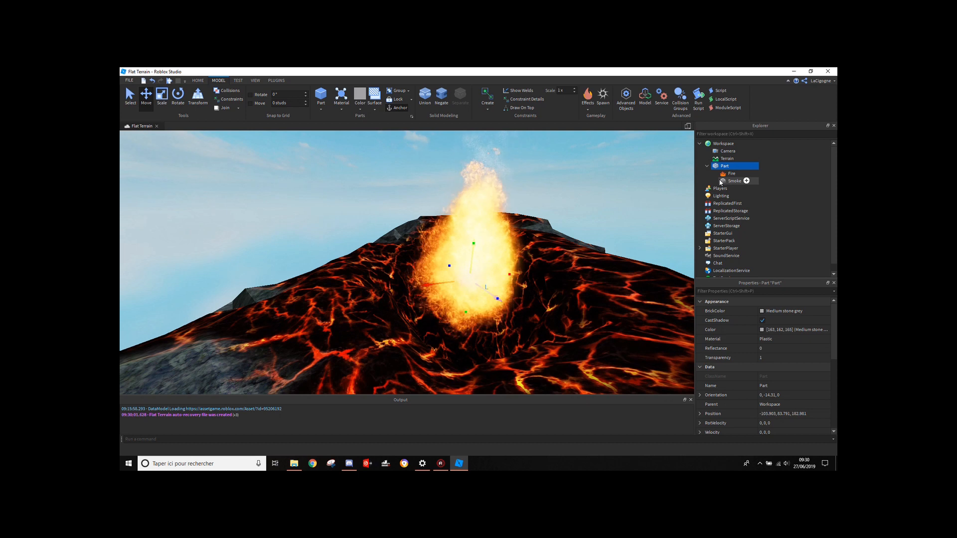
click(734, 181)
click(744, 377)
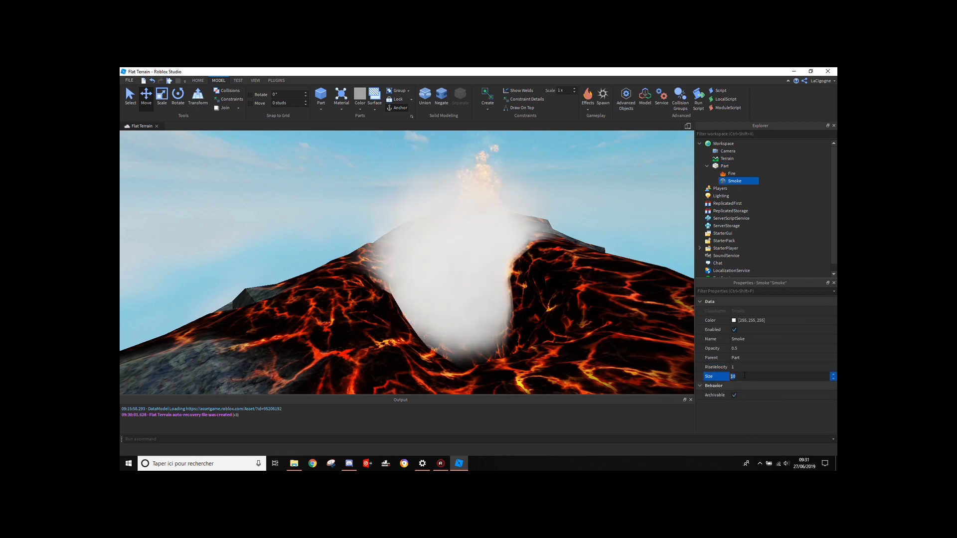
- Set the smoke's Color to dark grey, RGB 81, 81, 81
click(740, 321)
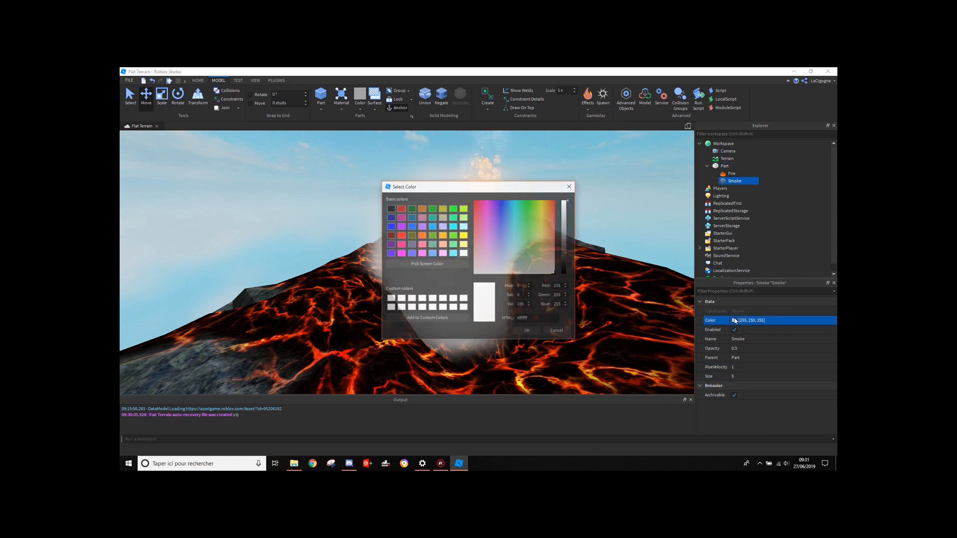
click(561, 250)
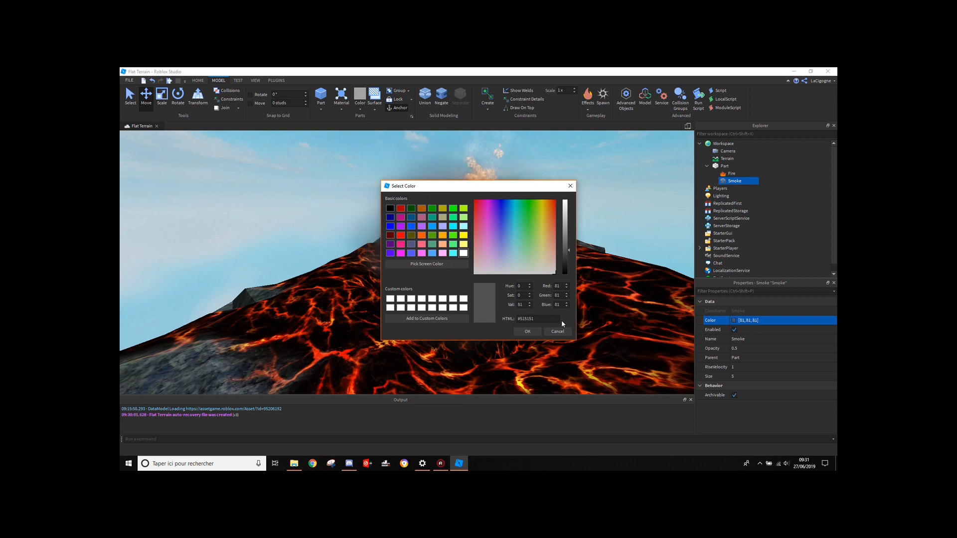
click(527, 332)
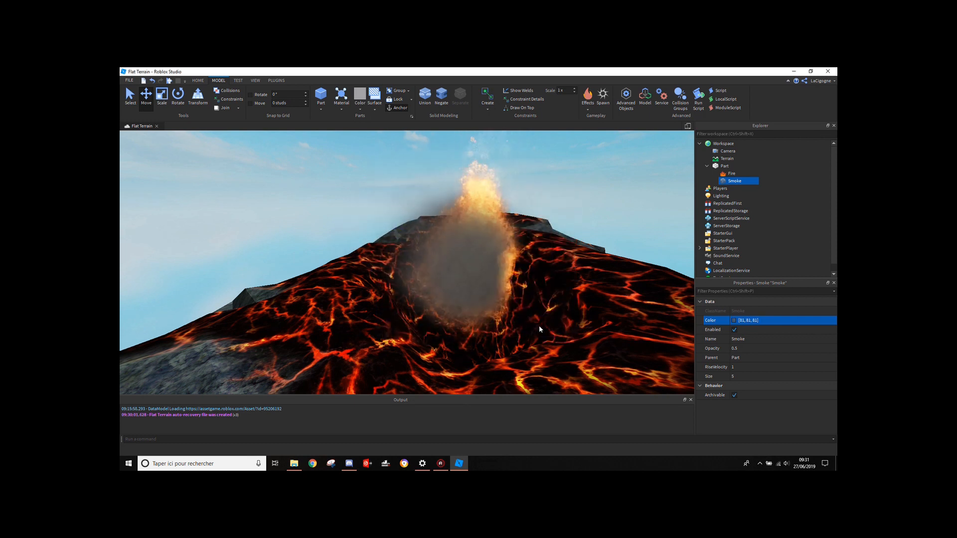
- Duplicate the part holding the fire and smoke, then lower the copy into the crater and shift it sideways to widen the flames
click(718, 166)
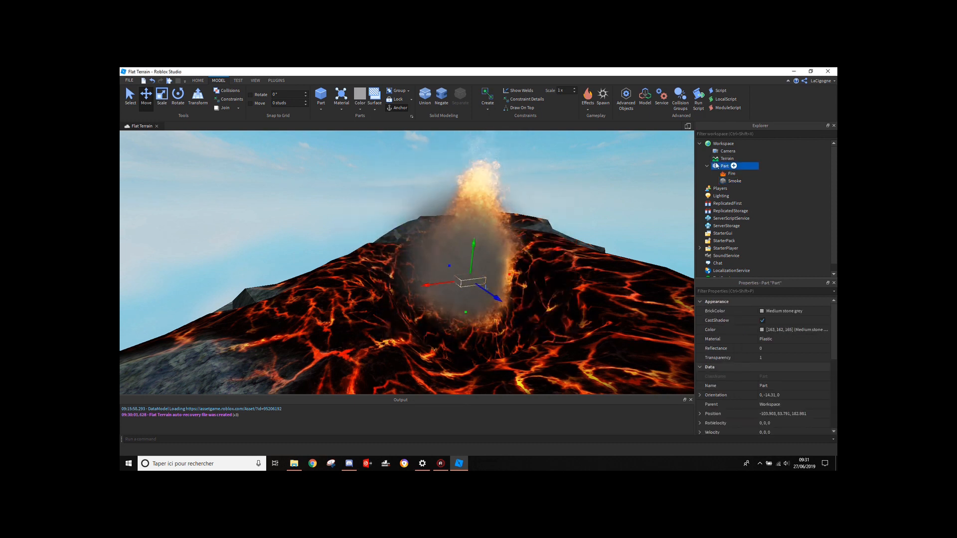
key(ctrl+d)
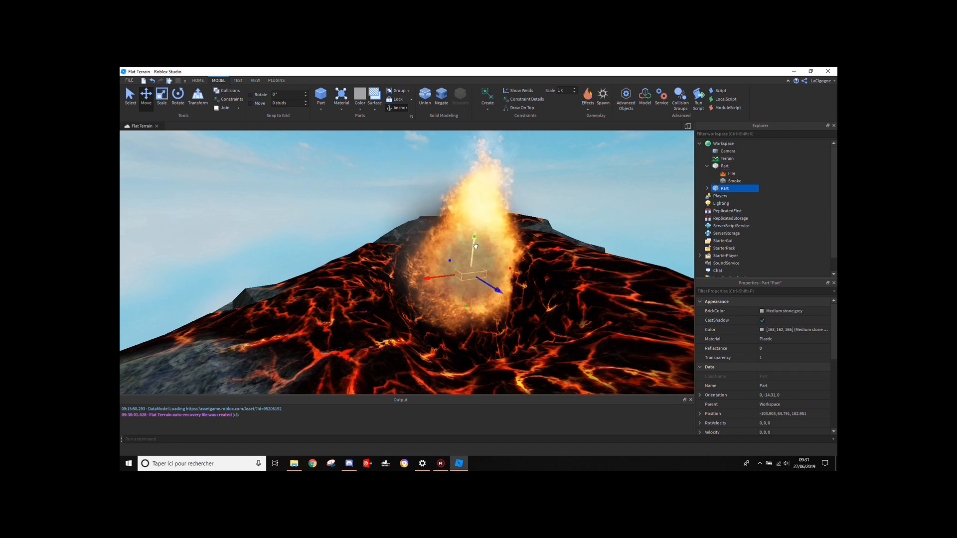
drag(475, 246, 476, 258)
drag(493, 297, 514, 310)
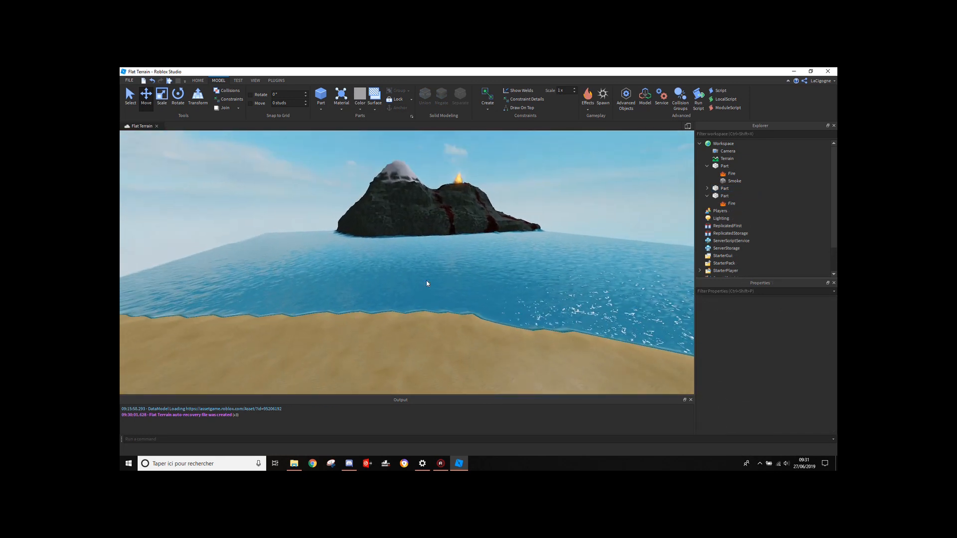
- Place a new part where the lava stream meets the sea, set its Transparency to 1 and sink it below the water surface
key(w)
right_drag(426, 280, 427, 283)
scroll(426, 280, up, 10)
key(w)
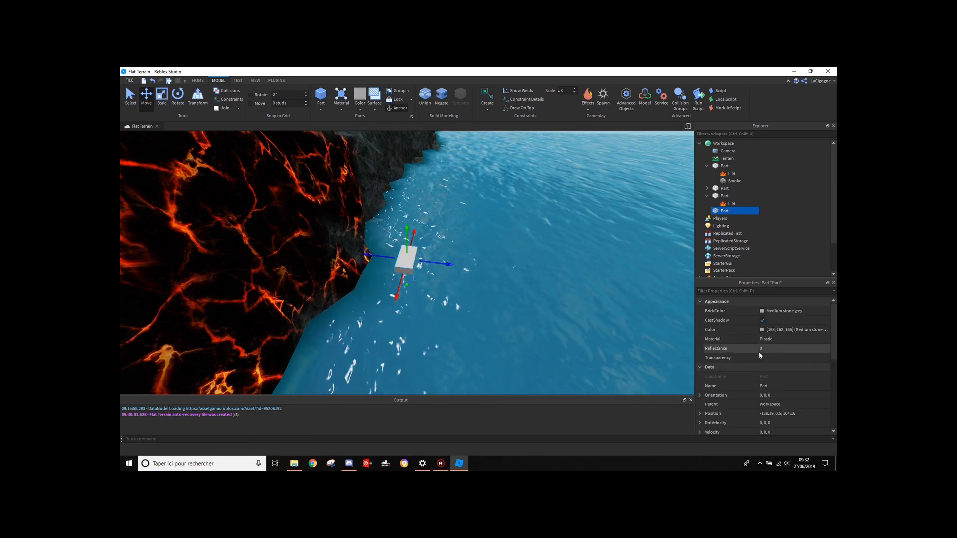
click(778, 358)
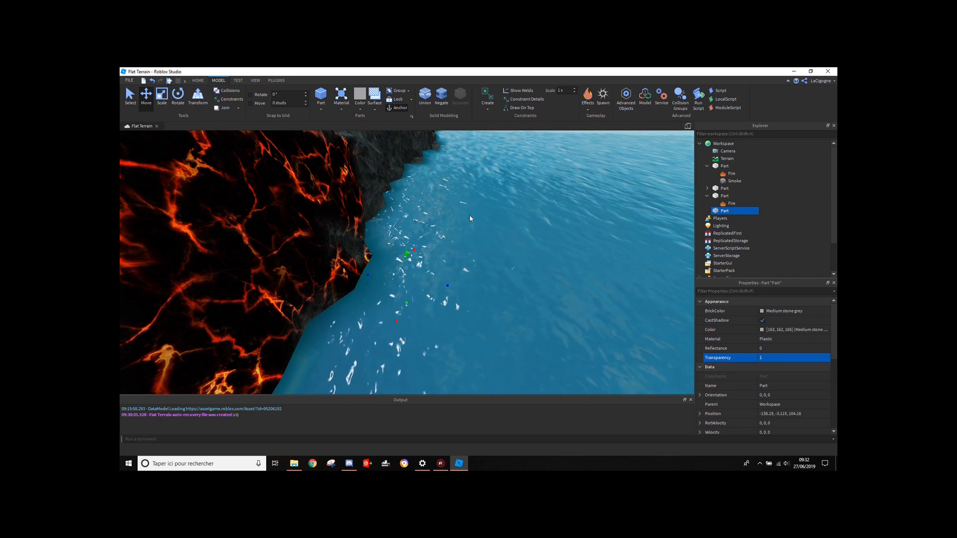
- Add a Smoke effect to the transparent part at the lava's edge and set the smoke's Size to 10
click(587, 113)
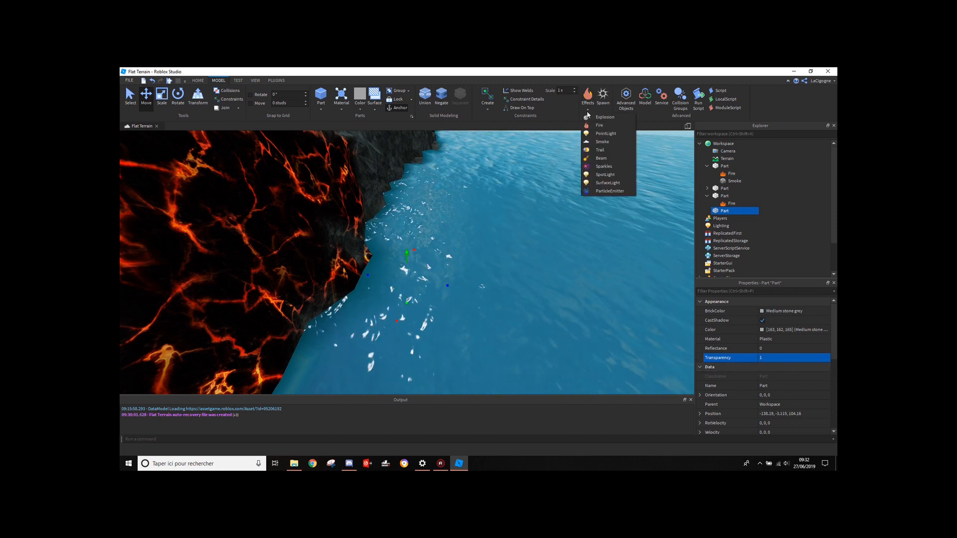
click(600, 144)
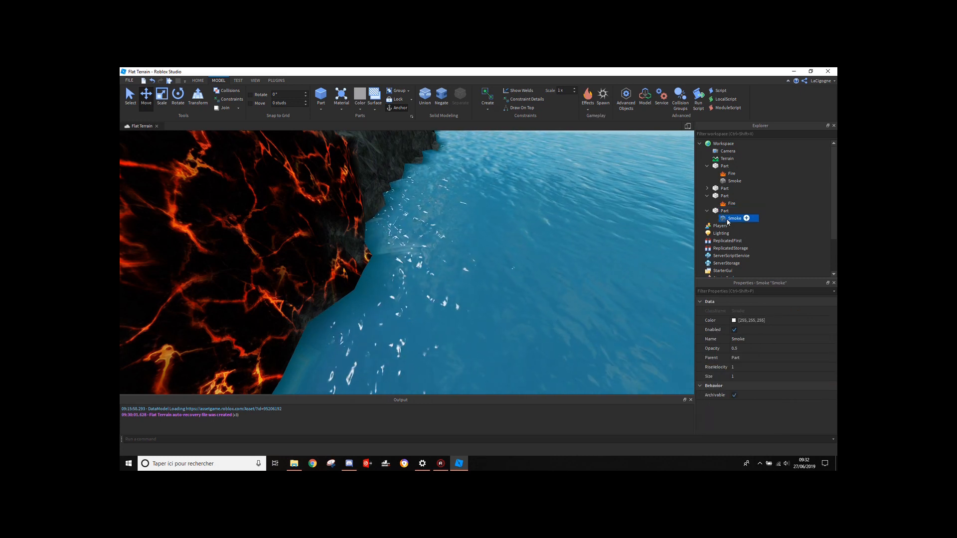
click(734, 321)
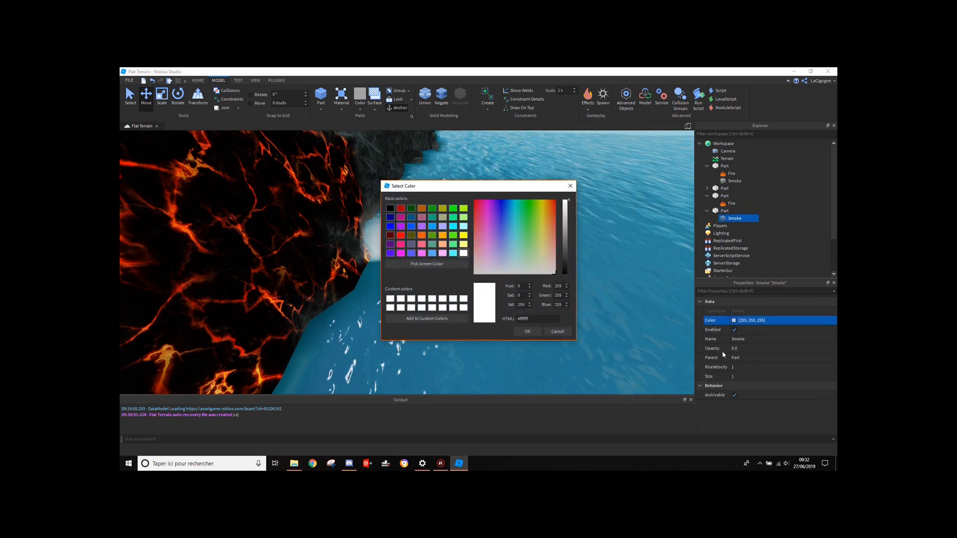
click(570, 187)
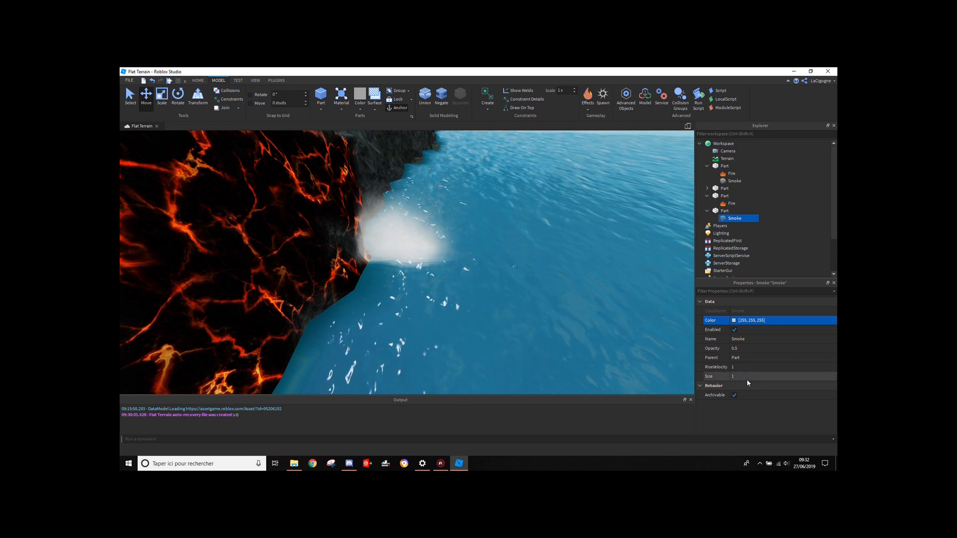
text(10)
key(Return)
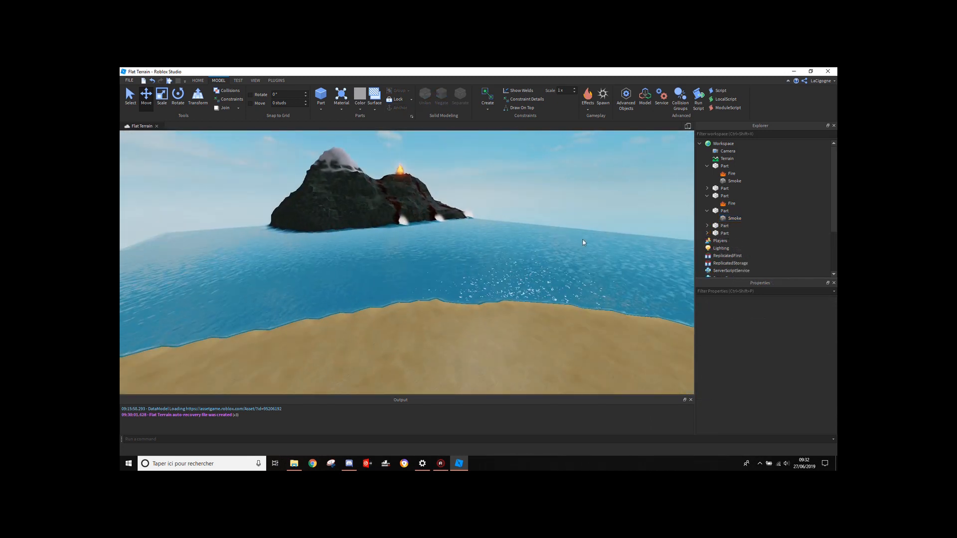
- Insert a blue umbrella on the sand from a Toolbox model search for "beach umbrella" and spread duplicates of it across the beach
key(w)
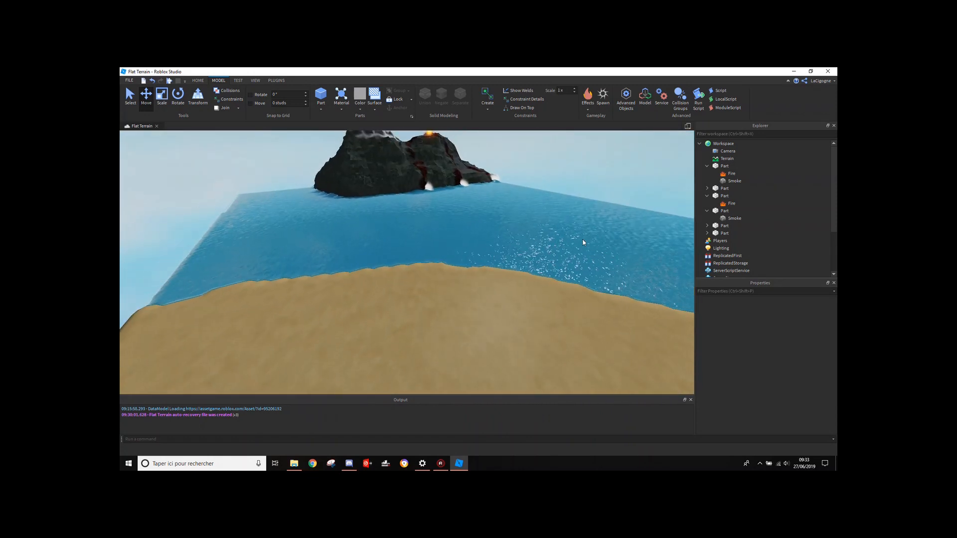
key(s)
click(197, 80)
right_click(390, 237)
click(350, 291)
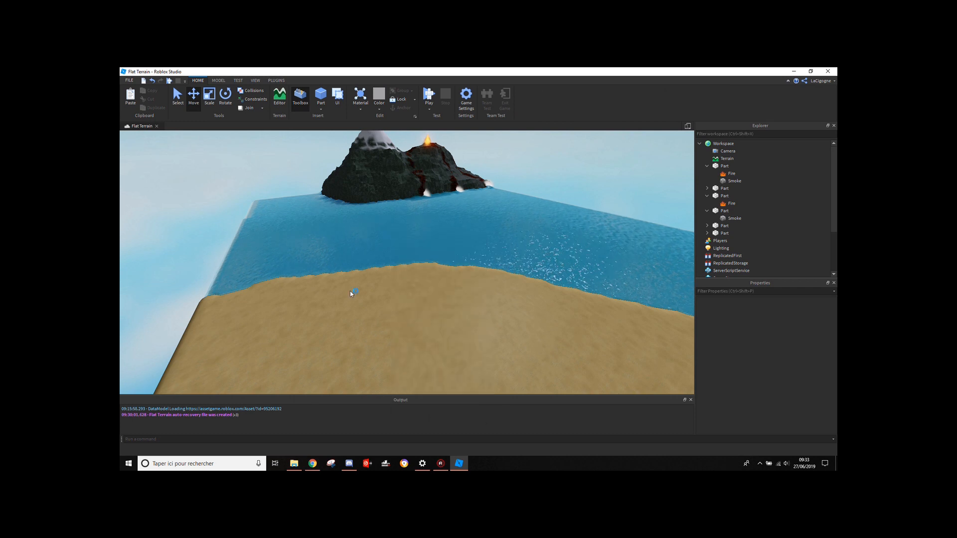
click(219, 81)
click(205, 80)
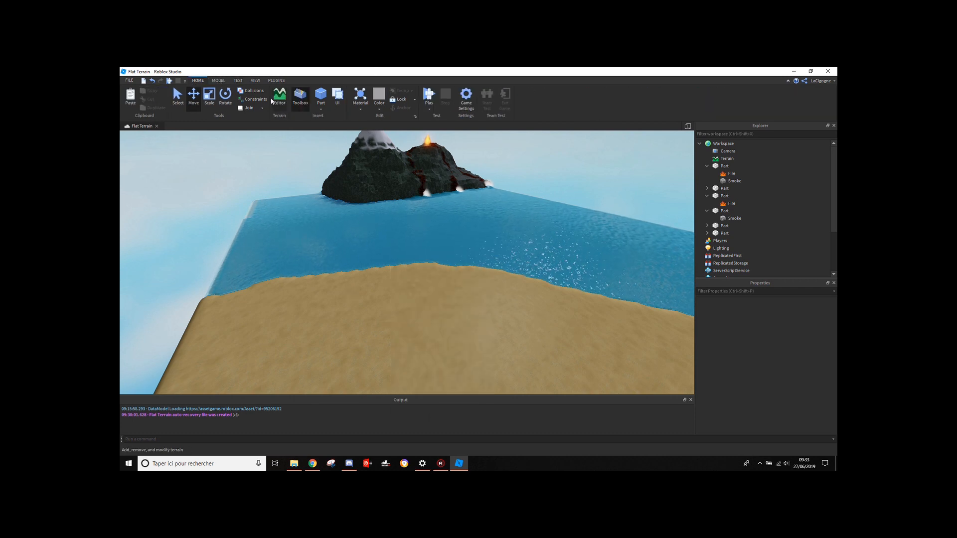
click(301, 100)
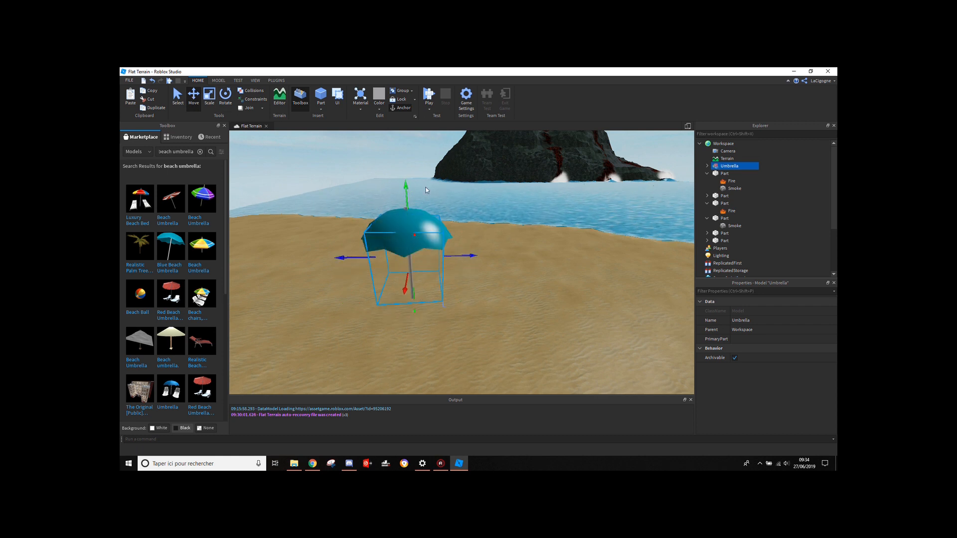
key(ctrl+d)
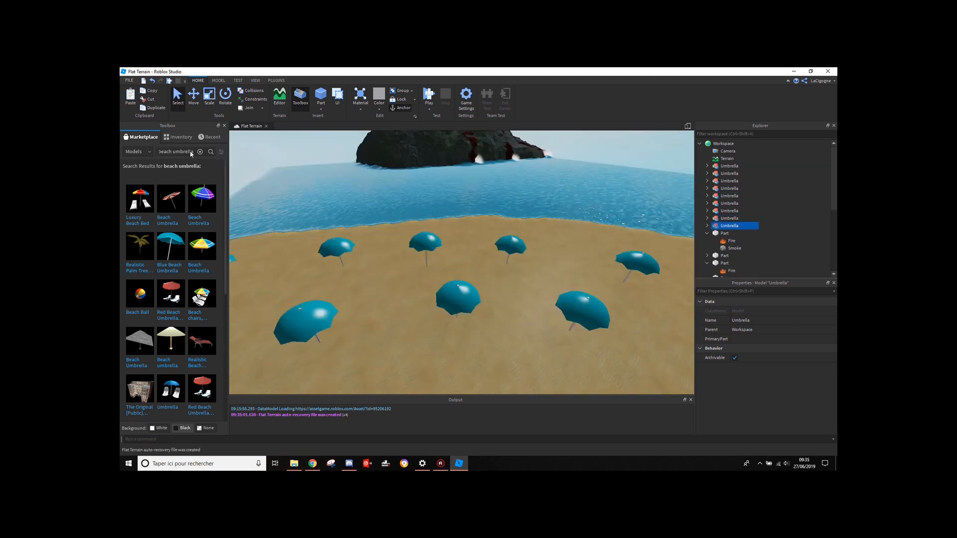
- Search the Toolbox models for "bar"
click(199, 152)
text(bar)
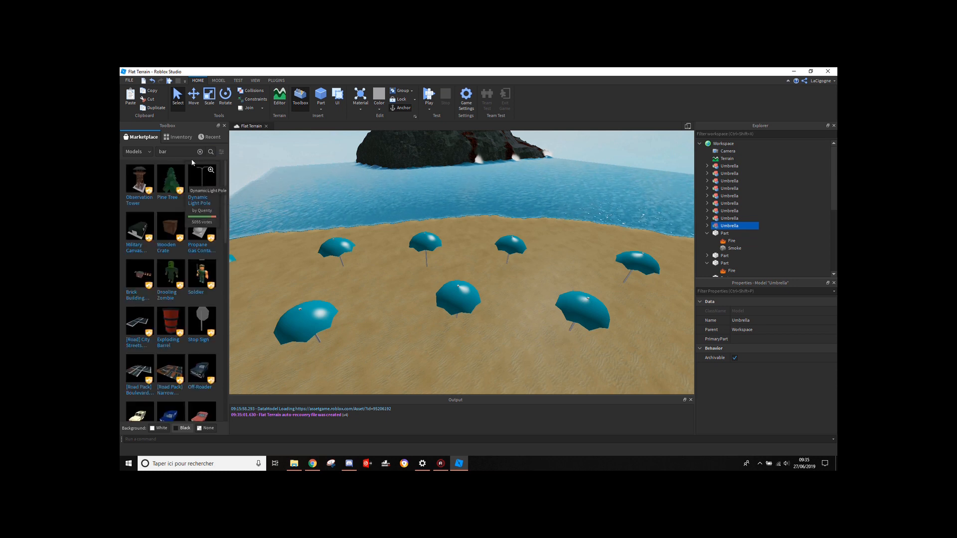
click(211, 152)
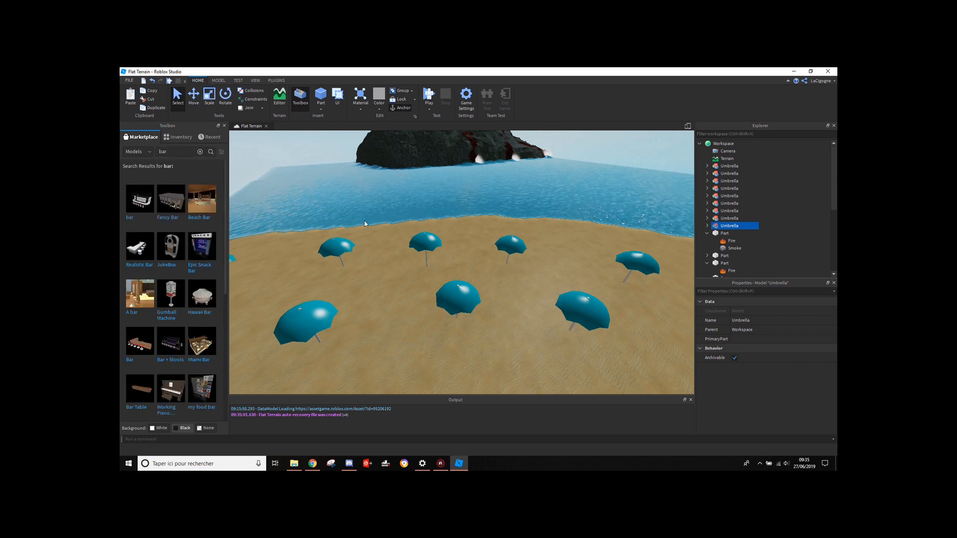
- Place an oval orange bar with stools at the far corner of the sand behind the umbrellas and rotate it into position
right_drag(365, 223, 364, 220)
key(w)
scroll(187, 230, down, 3)
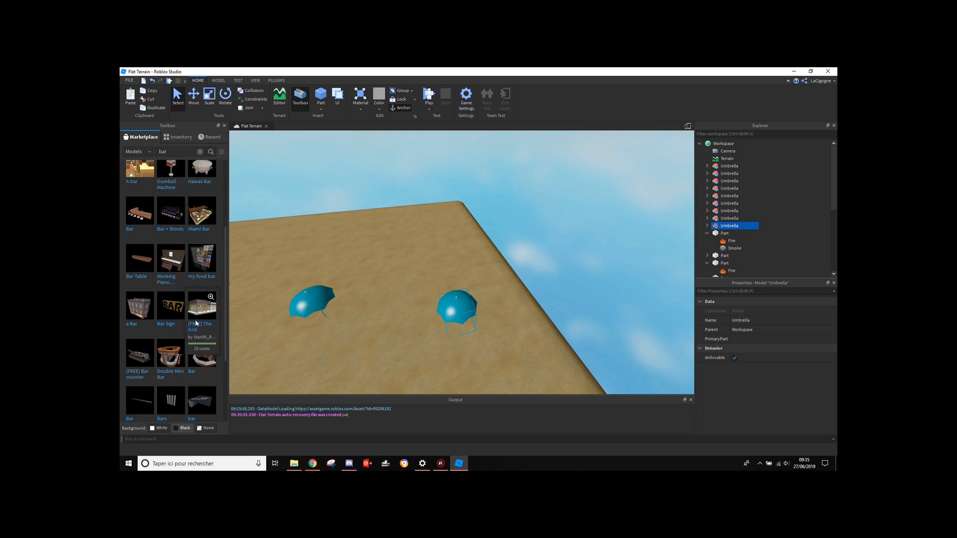
key(w)
right_drag(374, 277, 368, 280)
key(s)
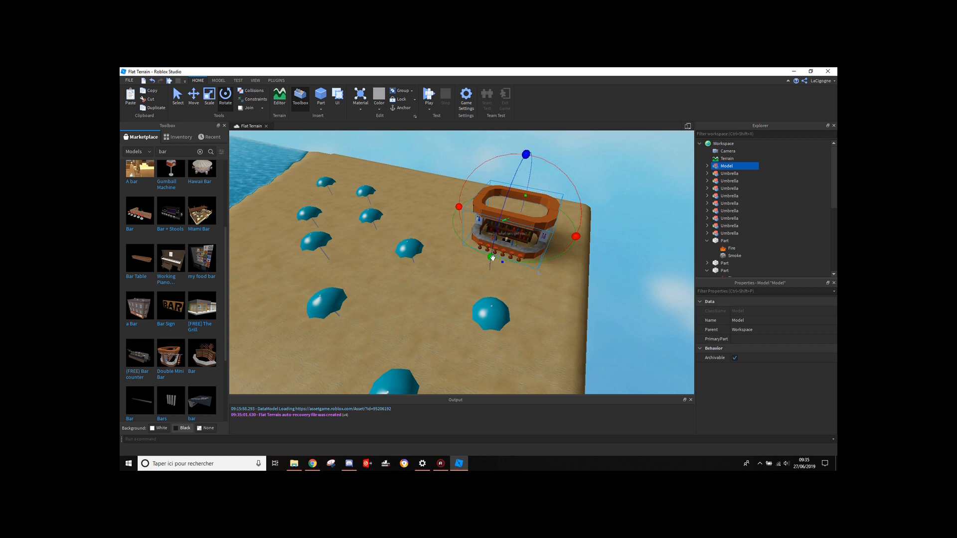
click(654, 249)
- Examine the beach with its bar and umbrellas from the sea, from a distance and from behind
key(w)
right_drag(654, 249, 654, 249)
key(w)
key(w)
key(s)
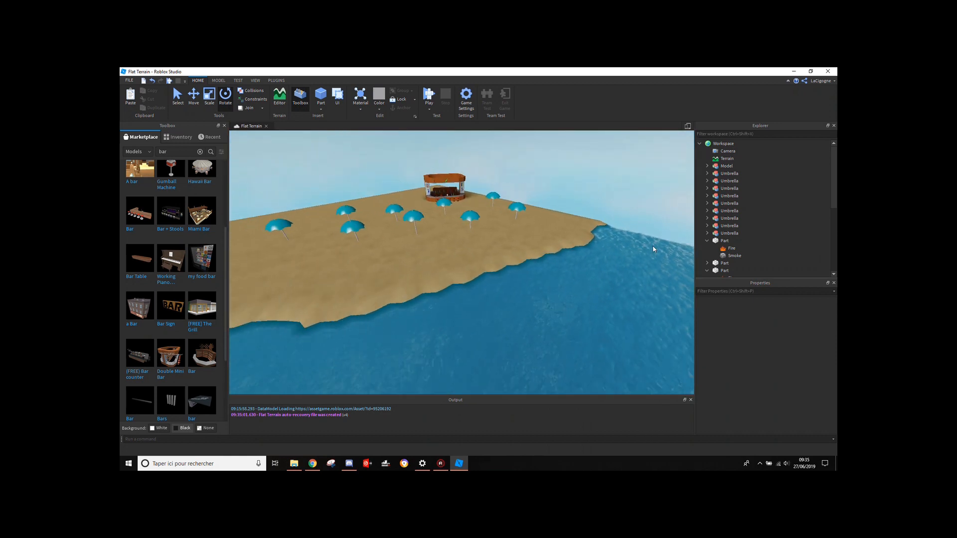
key(s)
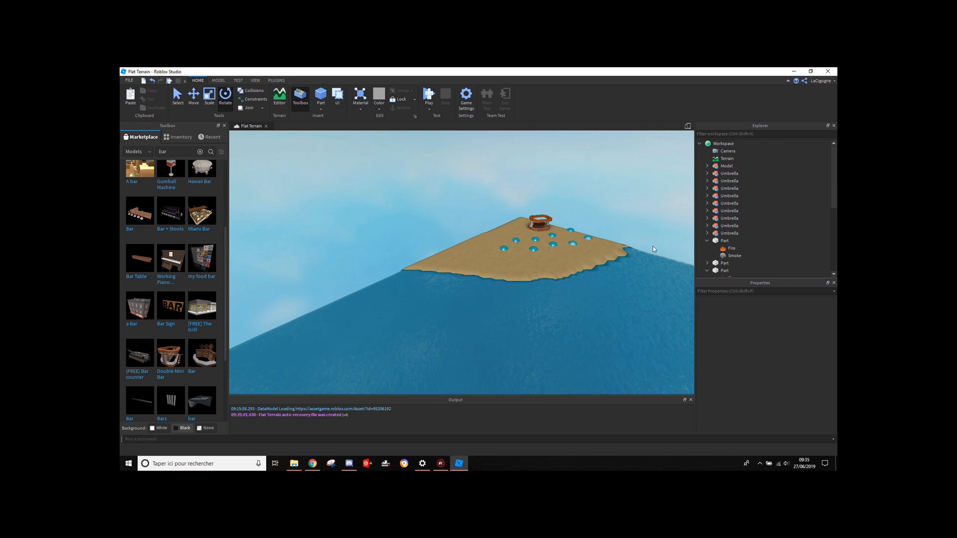
key(w)
key(w)
right_drag(653, 249, 630, 248)
key(d)
key(s)
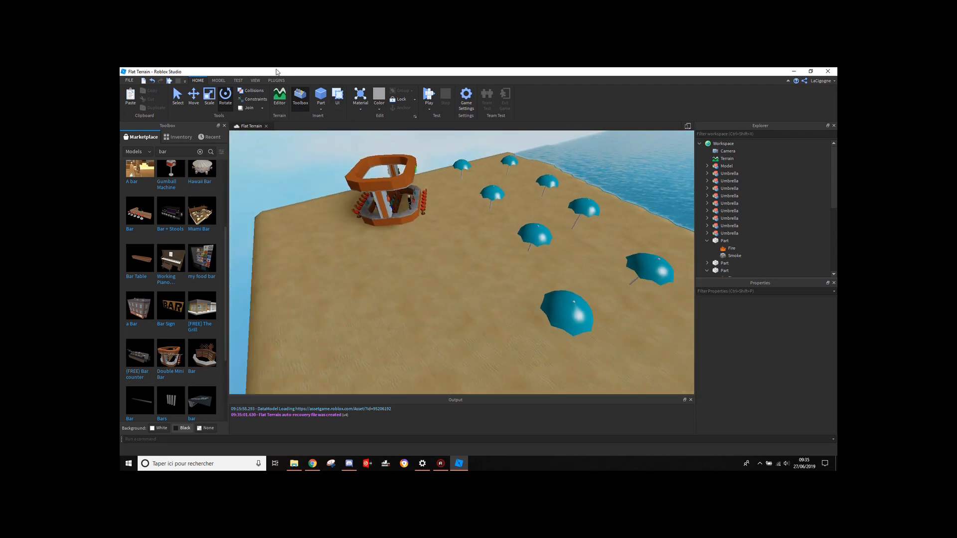
- Add a SpawnLocation on the open sand near the bar and umbrellas and hide it from view
click(219, 81)
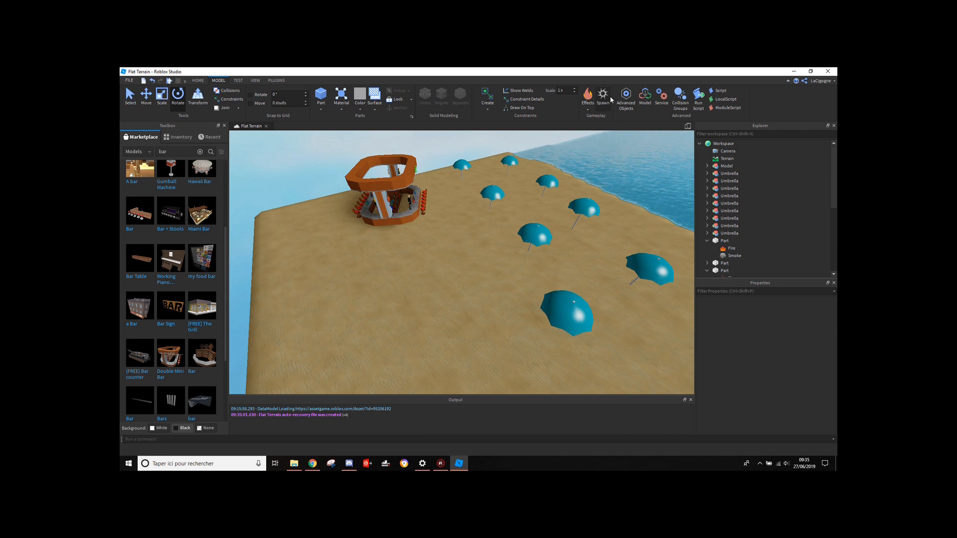
click(453, 297)
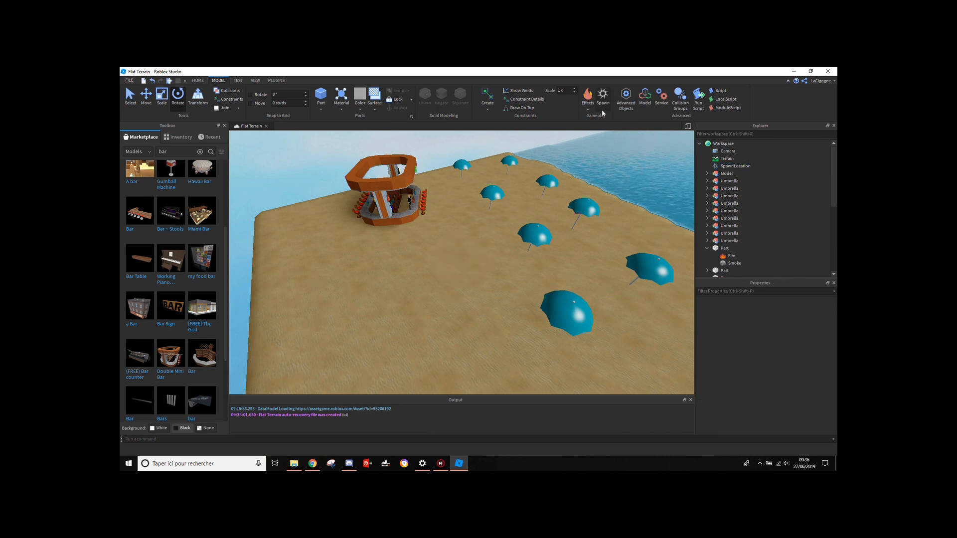
- Start a play test, look around the spawn point and walk the character to the bar and along its stools
click(168, 82)
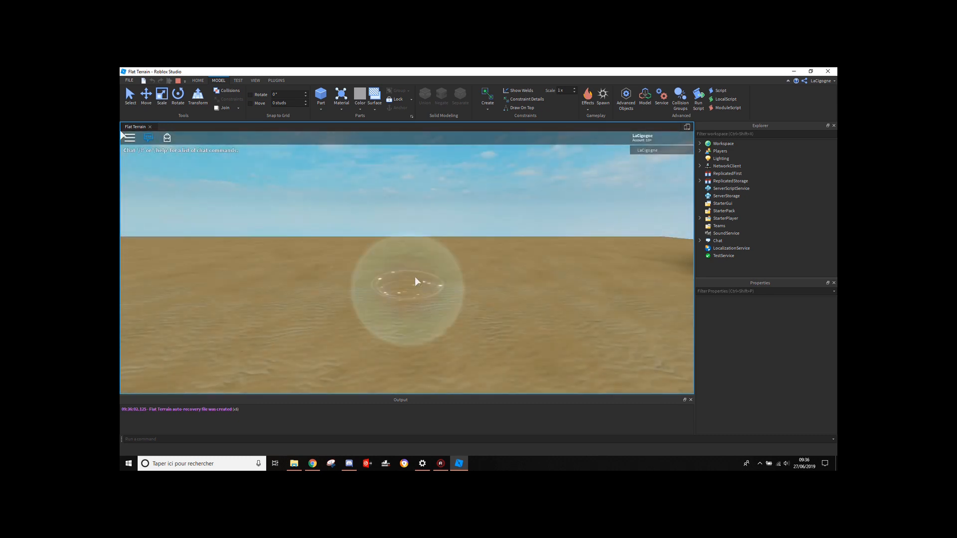
right_drag(416, 277, 416, 277)
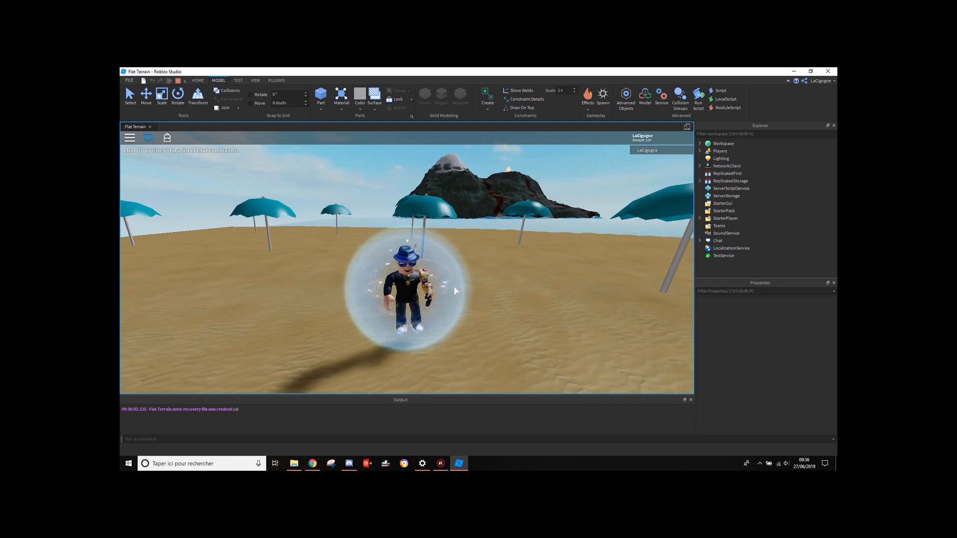
right_drag(466, 303, 465, 303)
key(w)
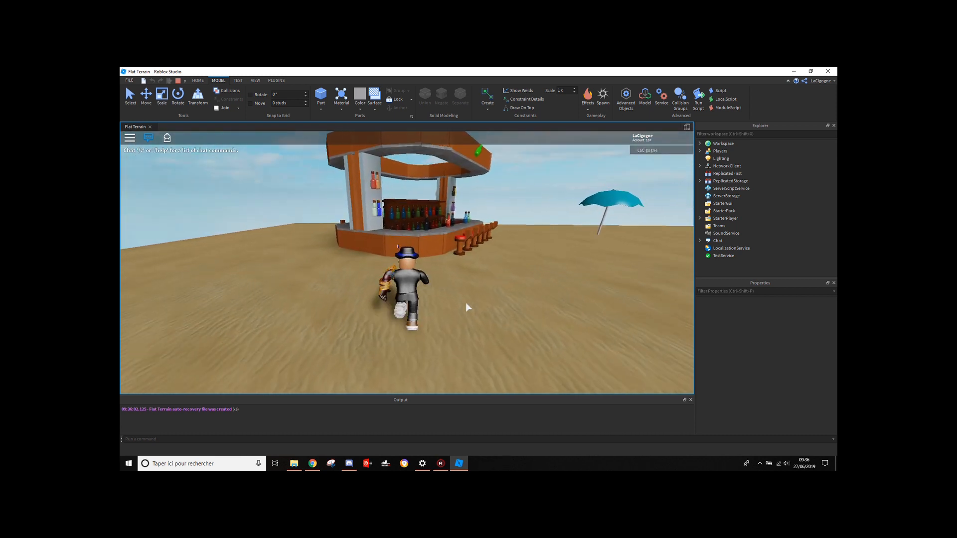
key(d)
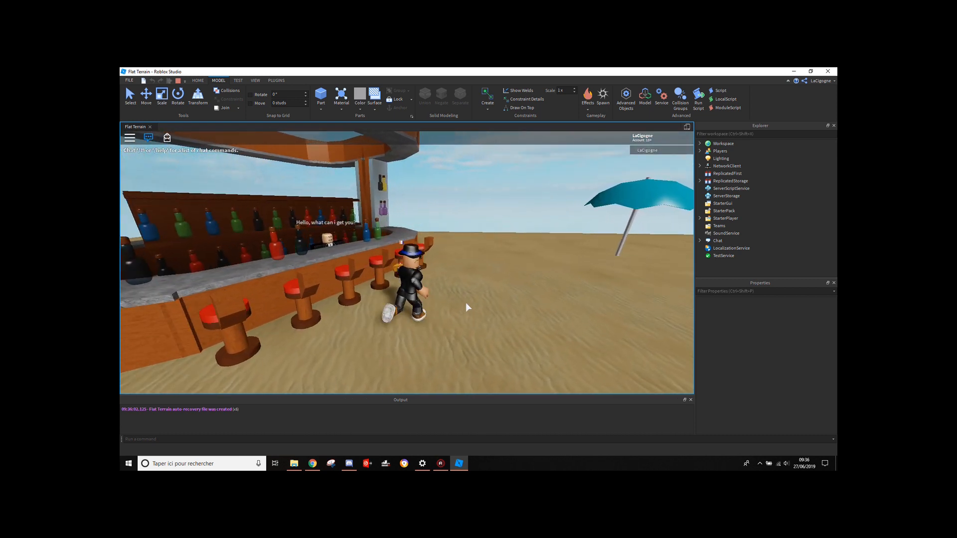
- Walk the character under the umbrellas and down the beach into the water facing the volcano
right_drag(465, 303, 465, 303)
key(w)
key(w)
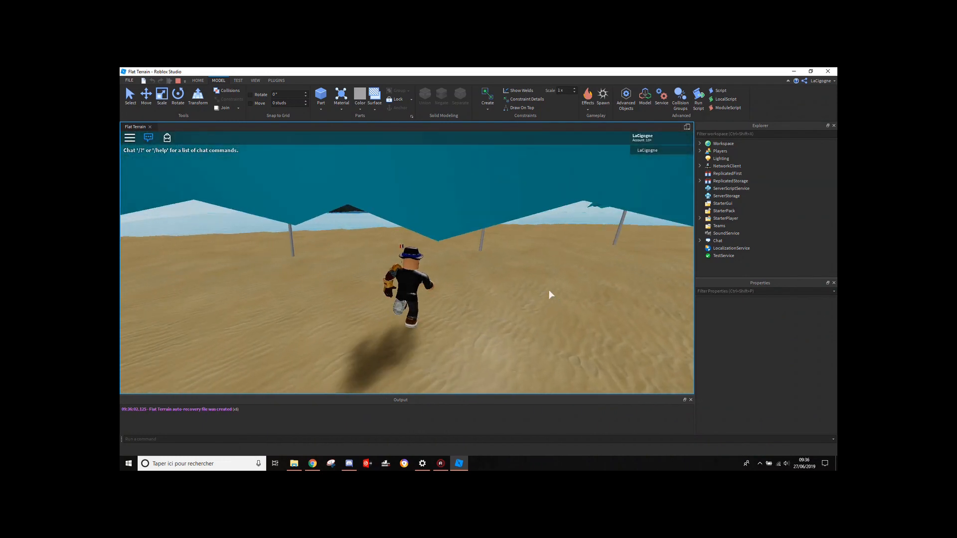
key(w)
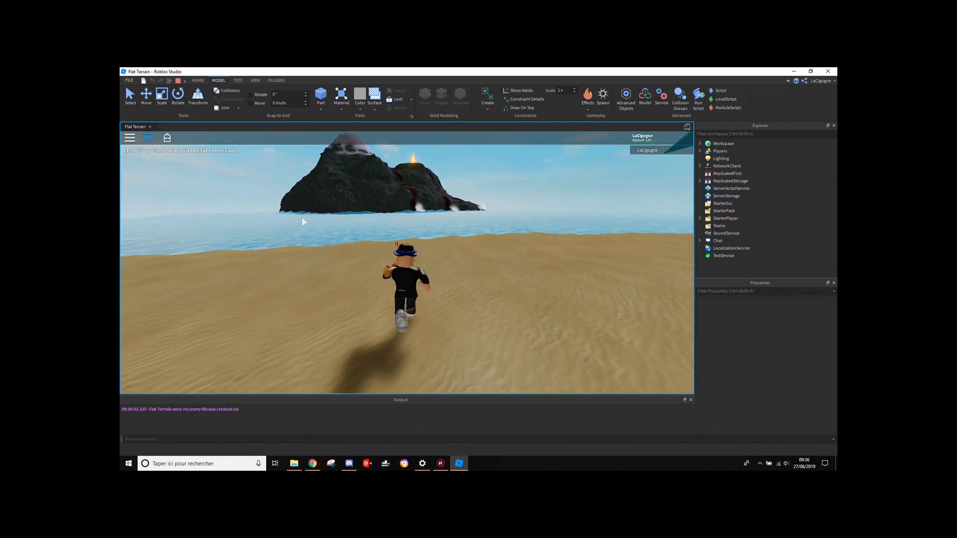
key(w)
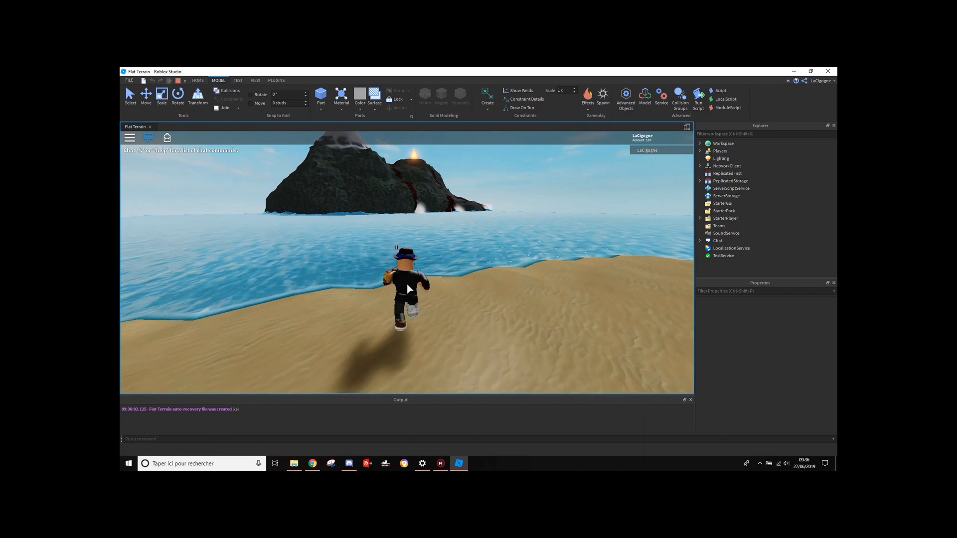
key(d)
key(w)
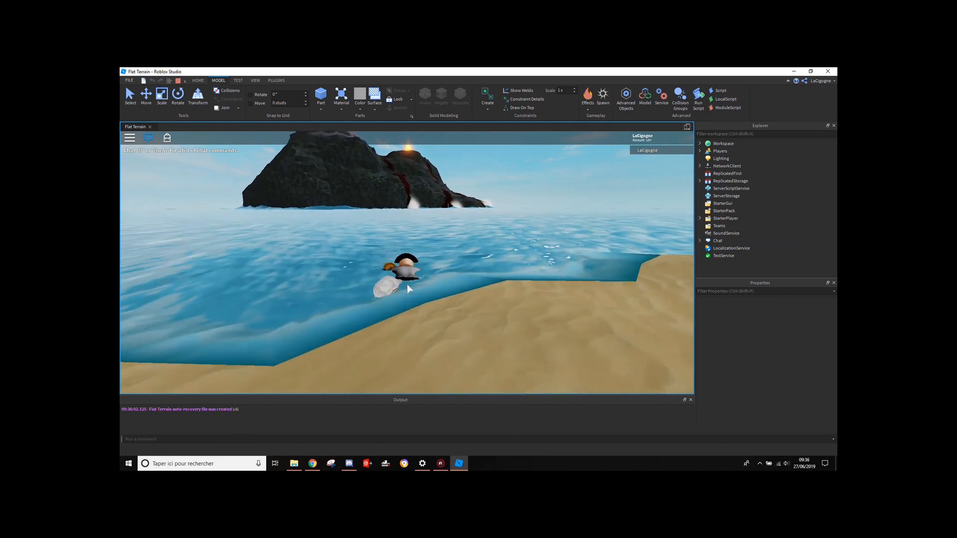
- Swim the character across the sea to the foot of the volcano to inspect the lava streams and smoke
key(w)
right_drag(407, 285, 407, 285)
key(w)
key(w)
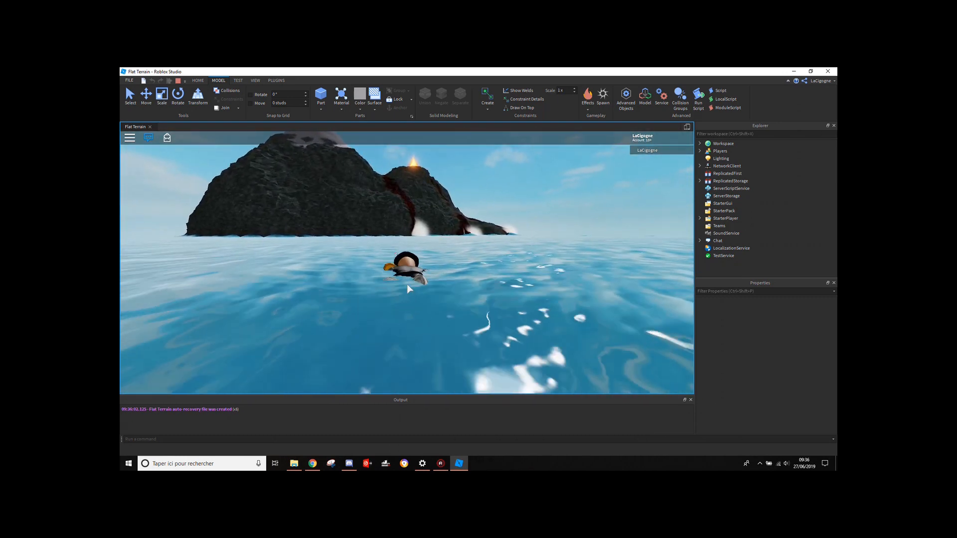
key(w)
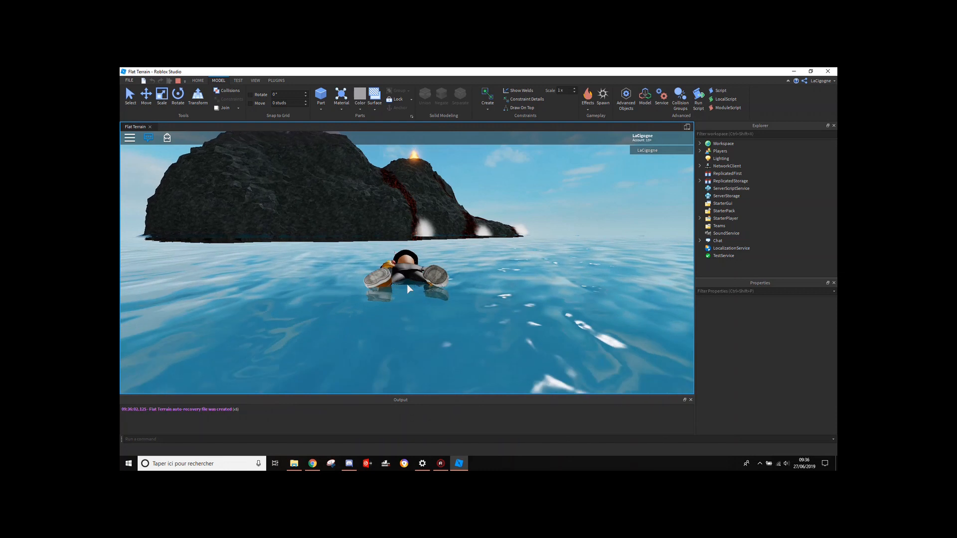
key(w)
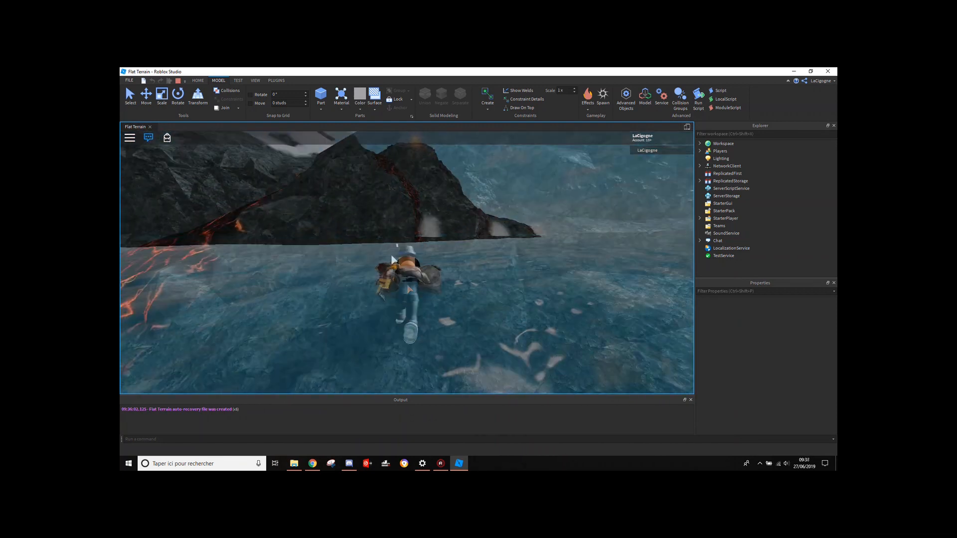
- Move the character out of the water and climb the volcano beside the lava streams up to the crater rim
key(w)
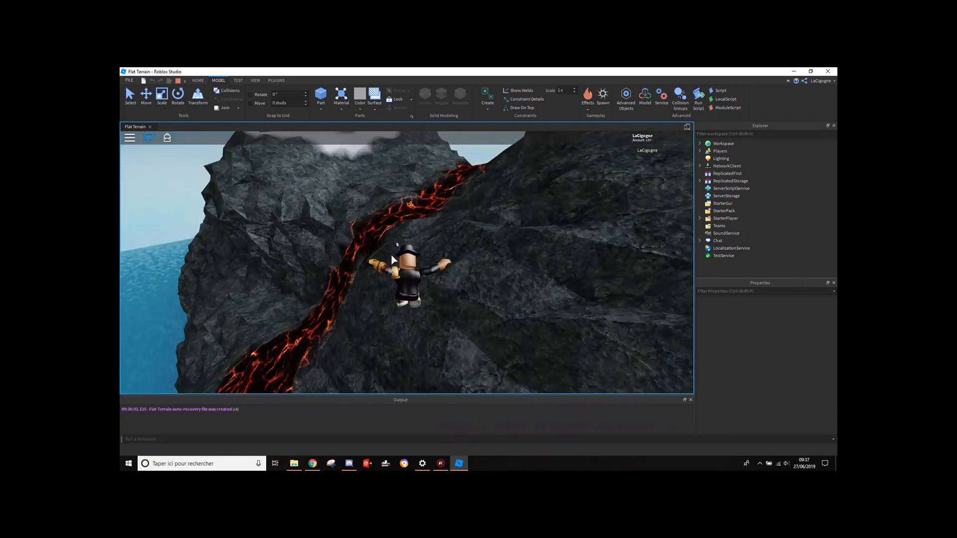
key(w)
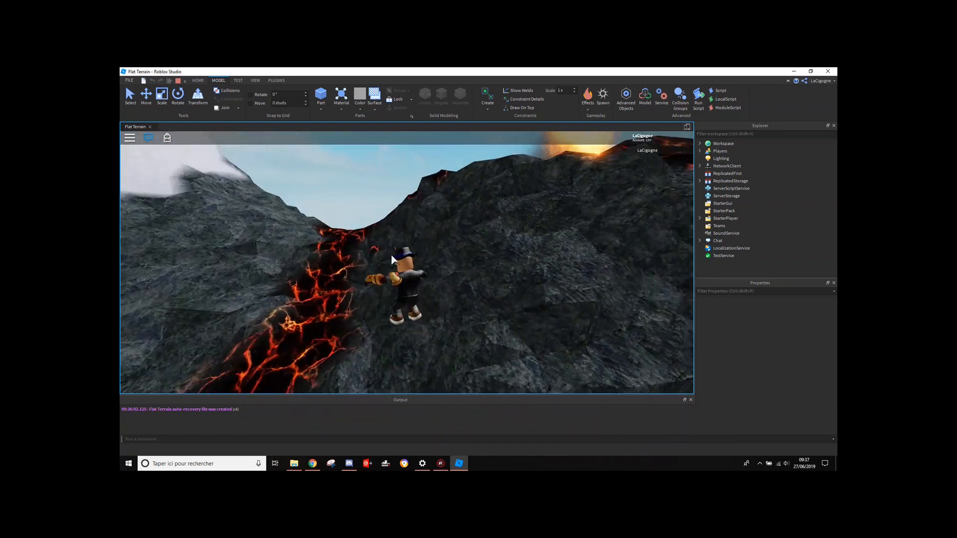
key(w)
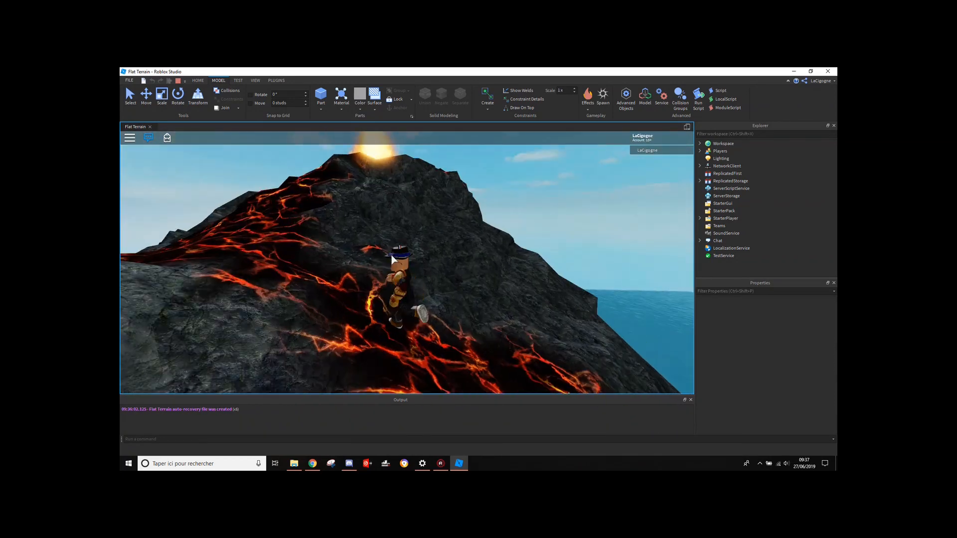
key(w)
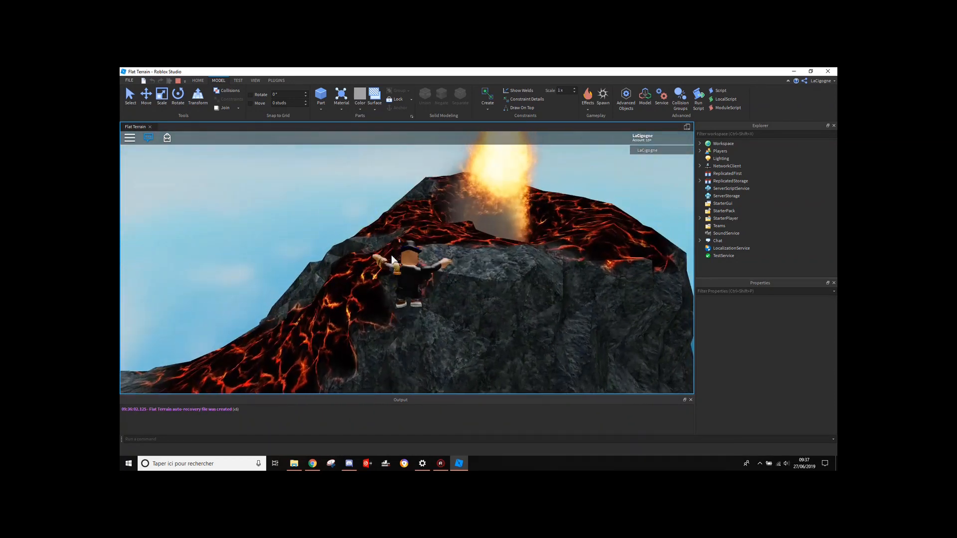
key(w)
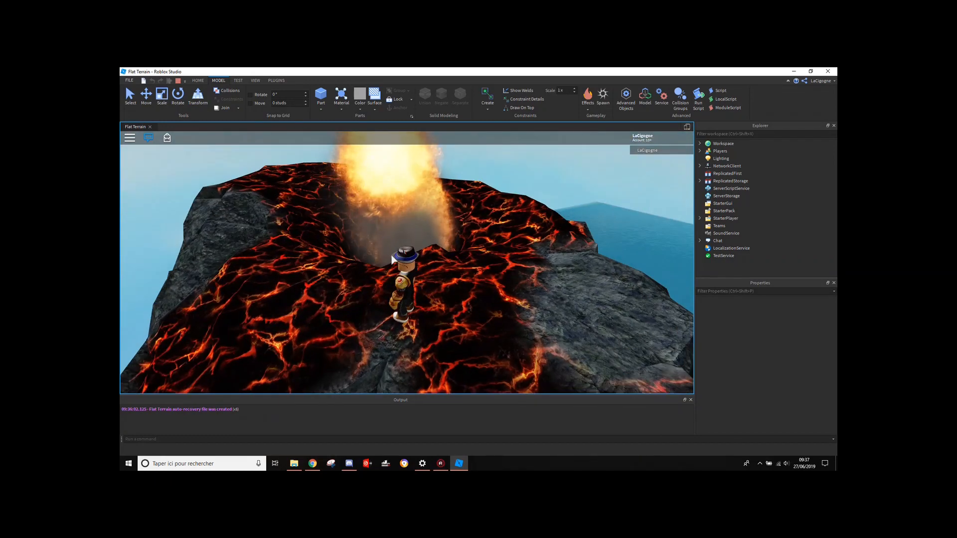
- Walk the character around the lava crater to inspect the fire and smoke, with the beach in the background
right_drag(392, 255, 392, 256)
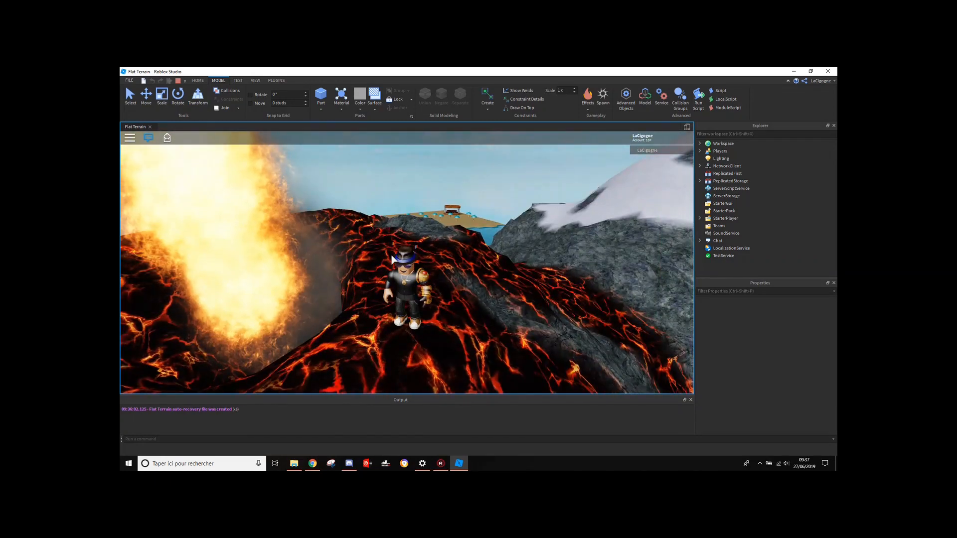
key(s)
key(a)
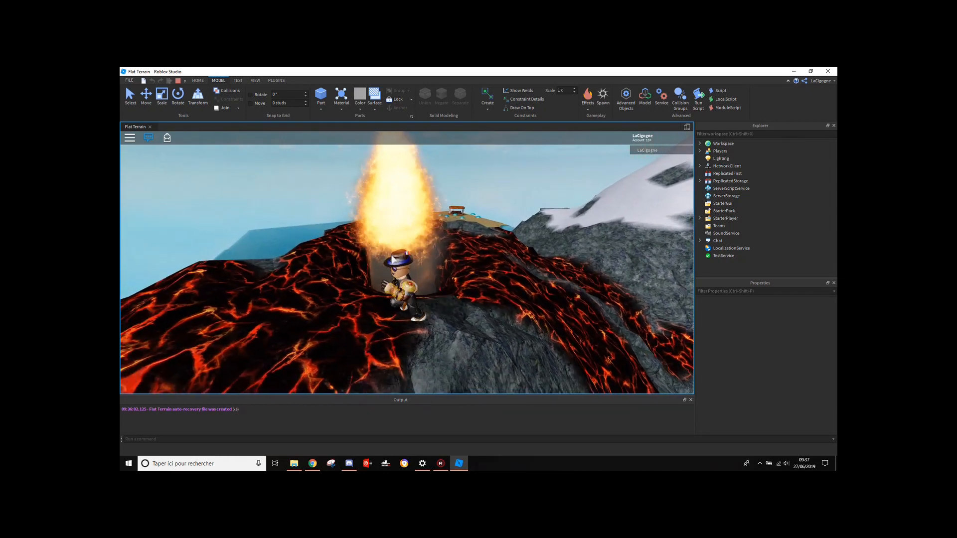
key(w)
- Move the character from the volcano to the neighbouring snowy mountain and climb, jumping where needed, to its summit
right_drag(391, 257, 391, 259)
key(w)
key(w)
key(w)
key(w)
right_drag(457, 224, 457, 224)
key(space)
key(w)
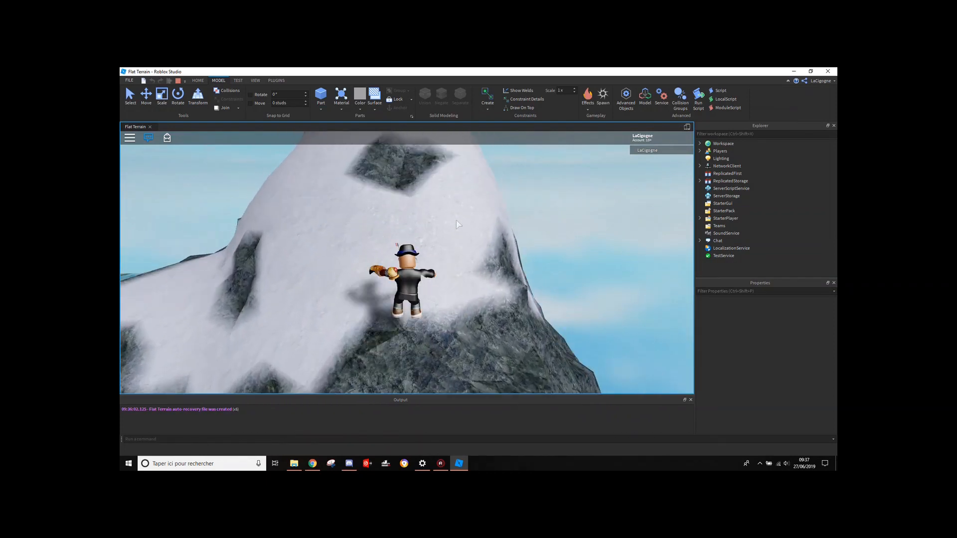
key(space)
key(w)
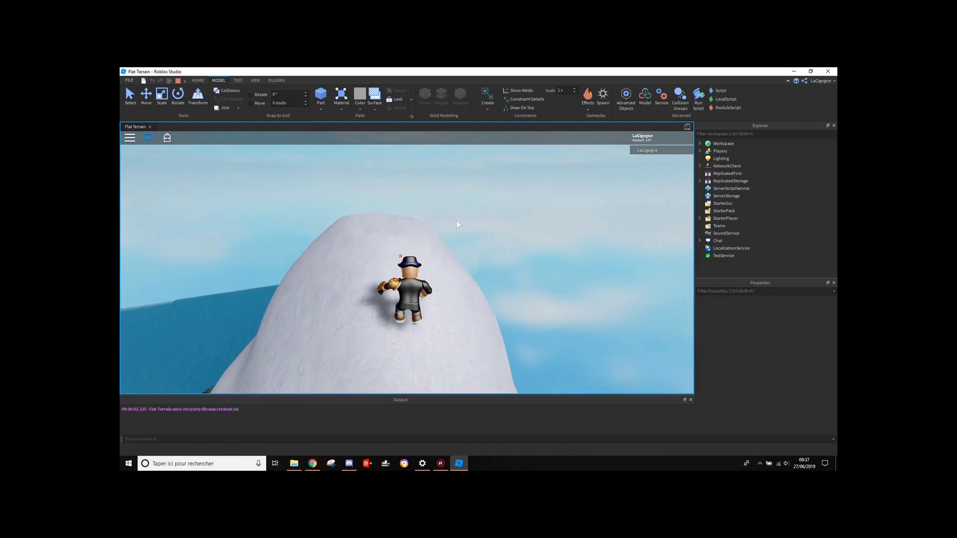
- Walk and jump the character along the snowy mountain's edge to look over the sea towards the beach
key(space)
key(w)
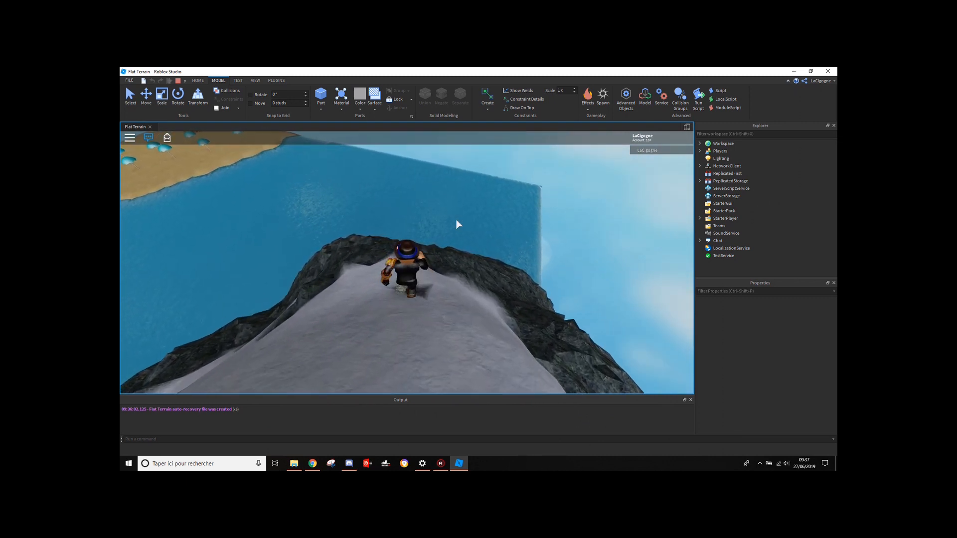
key(w)
right_drag(456, 220, 458, 225)
key(space)
key(d)
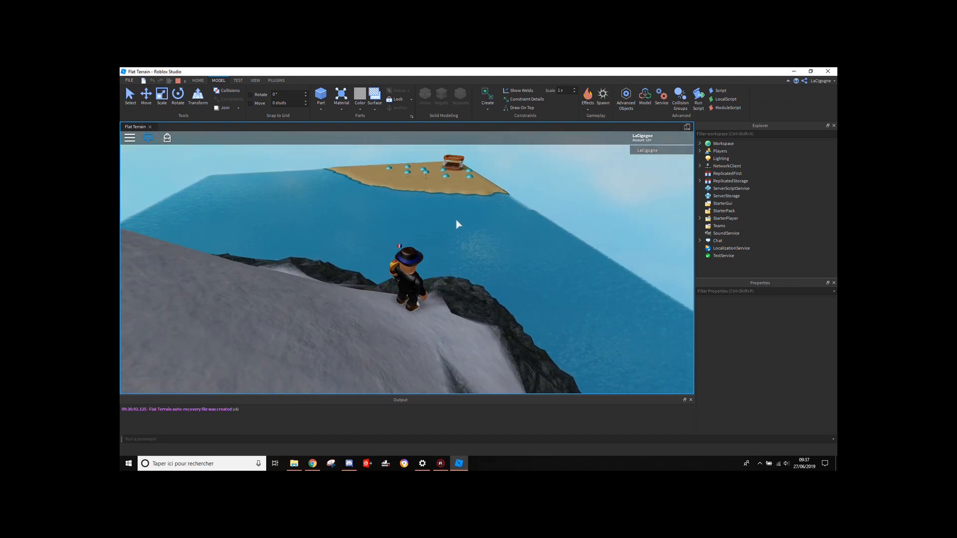